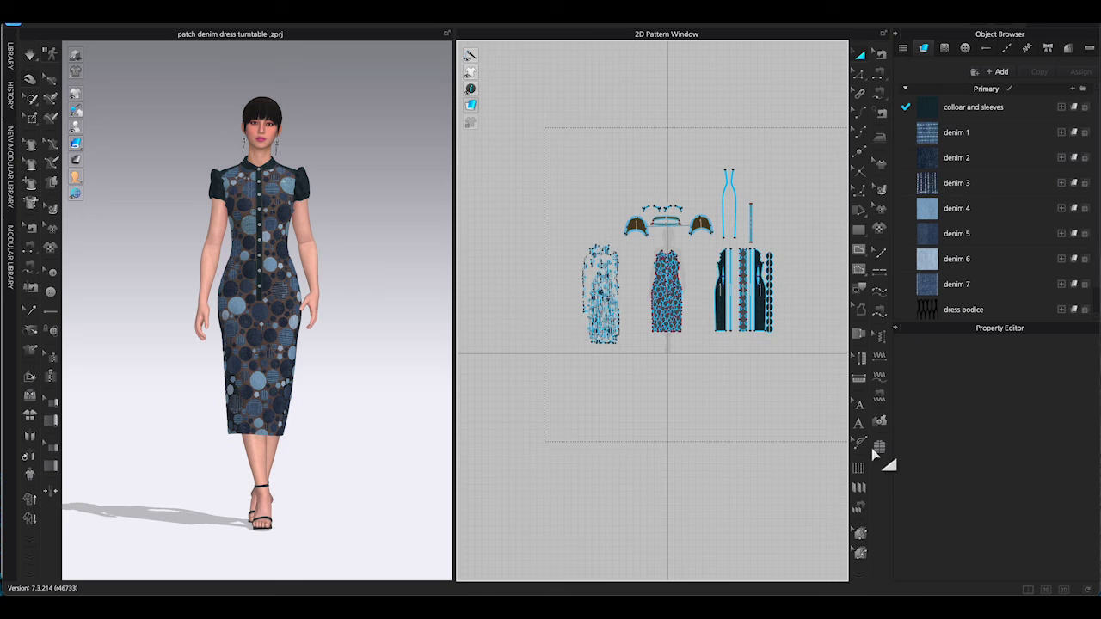
# Select all pattern pieces and set their particle distance to 6 mm
pyautogui.hotkey('ctrl', 'a')
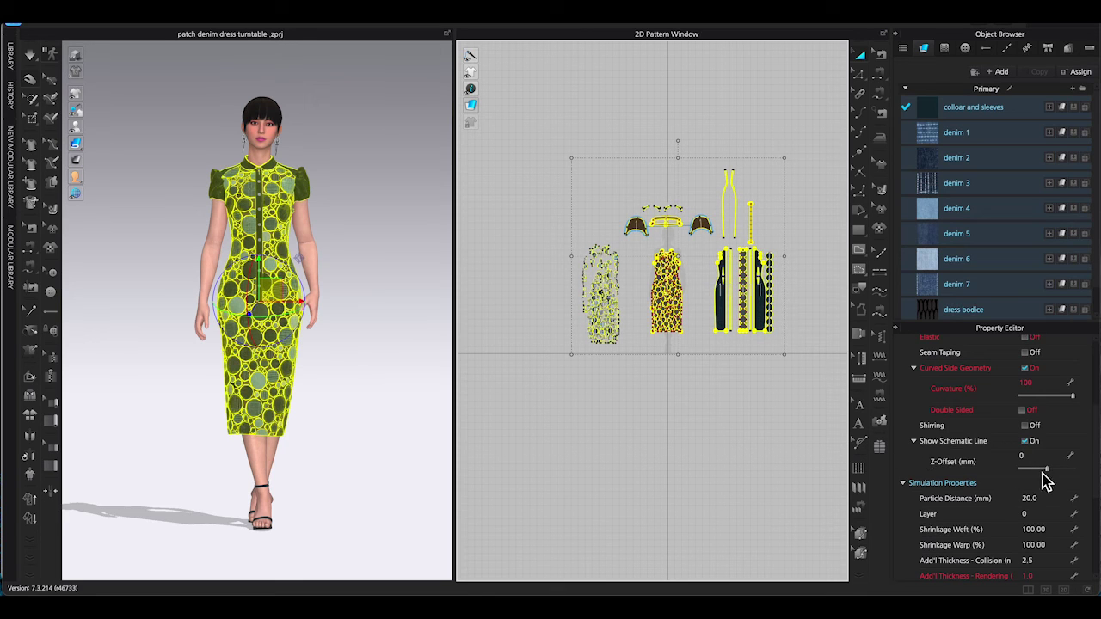
pyautogui.click(1051, 503)
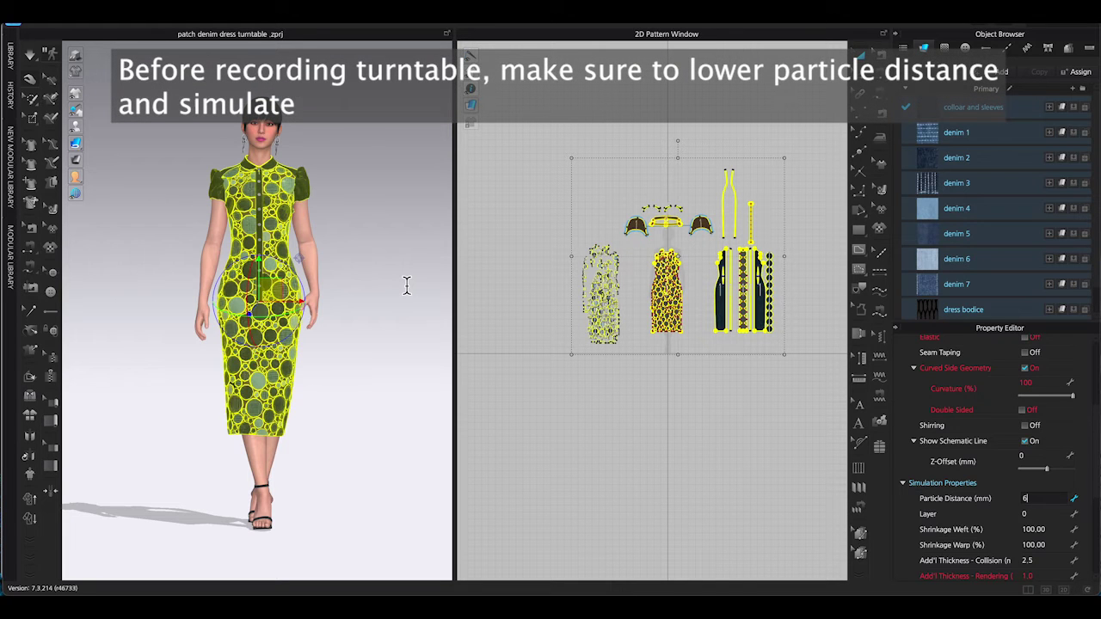
pyautogui.press('Return')
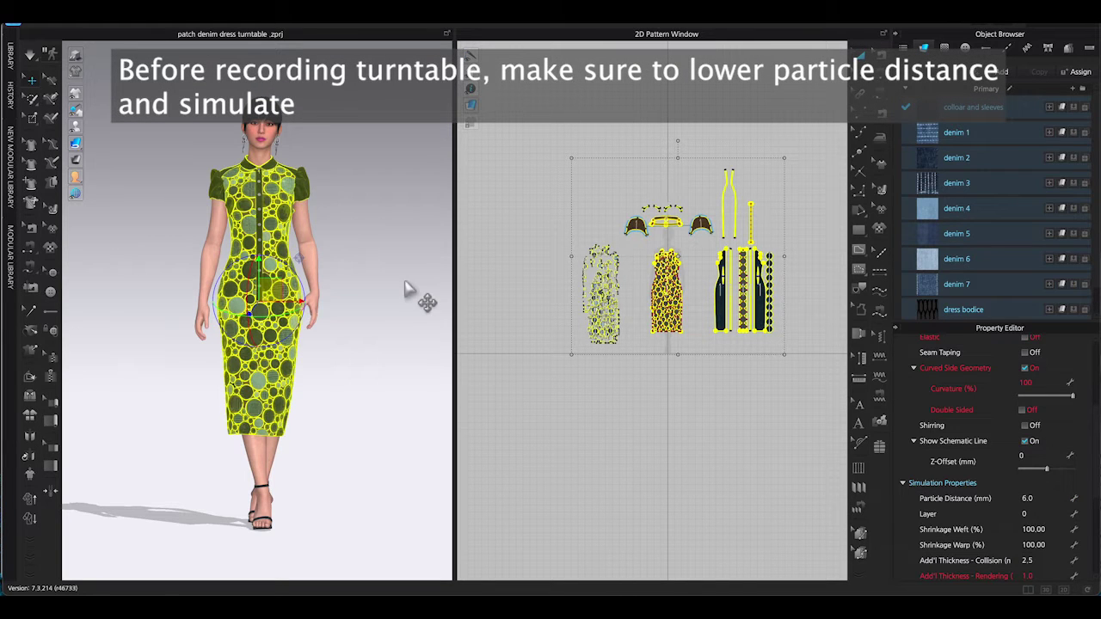
# Deselect the pattern pieces and simulate the dress on the avatar
pyautogui.click(408, 288)
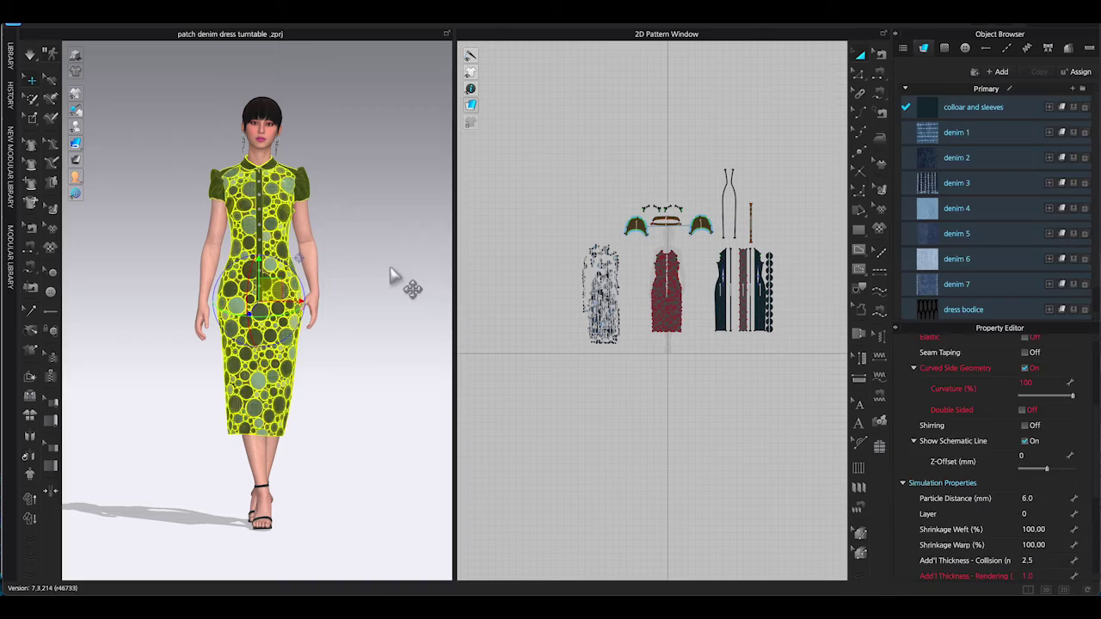
pyautogui.press('space')
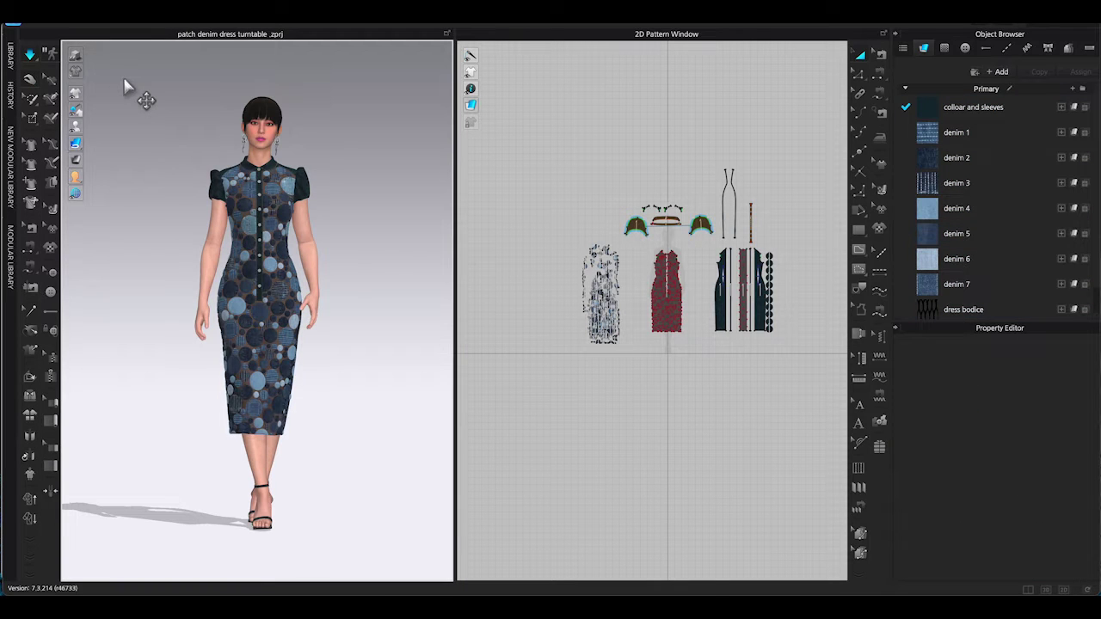
pyautogui.scroll(1, 370, 215)
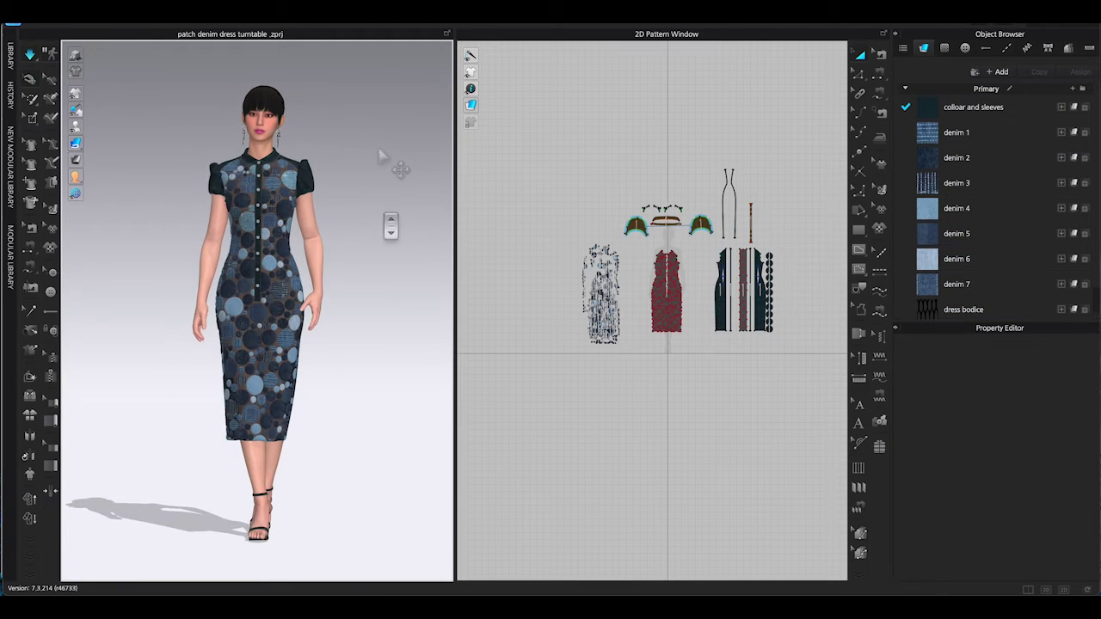
# Open the turntable video capture settings and move the dialog so all its options are easy to reach
pyautogui.click(151, 10)
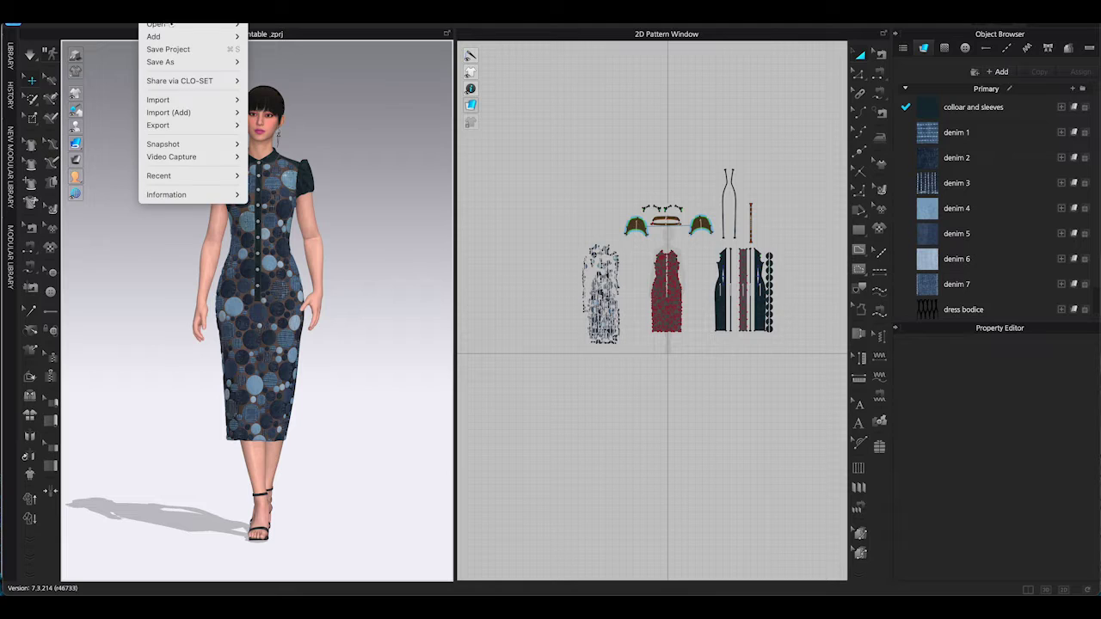
pyautogui.moveTo(220, 157)
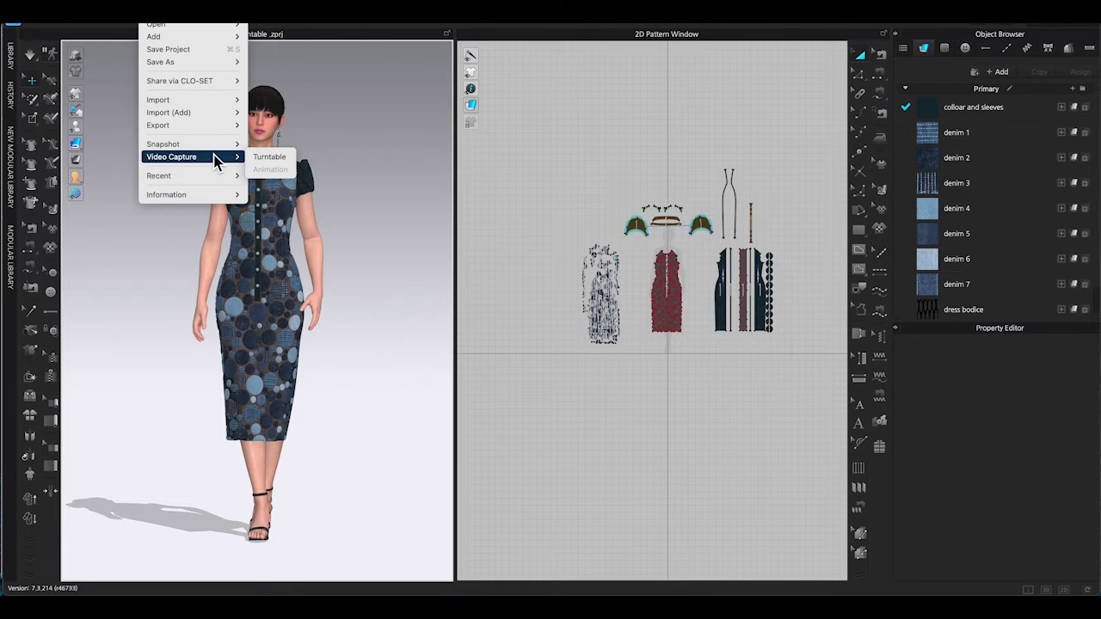
pyautogui.click(269, 160)
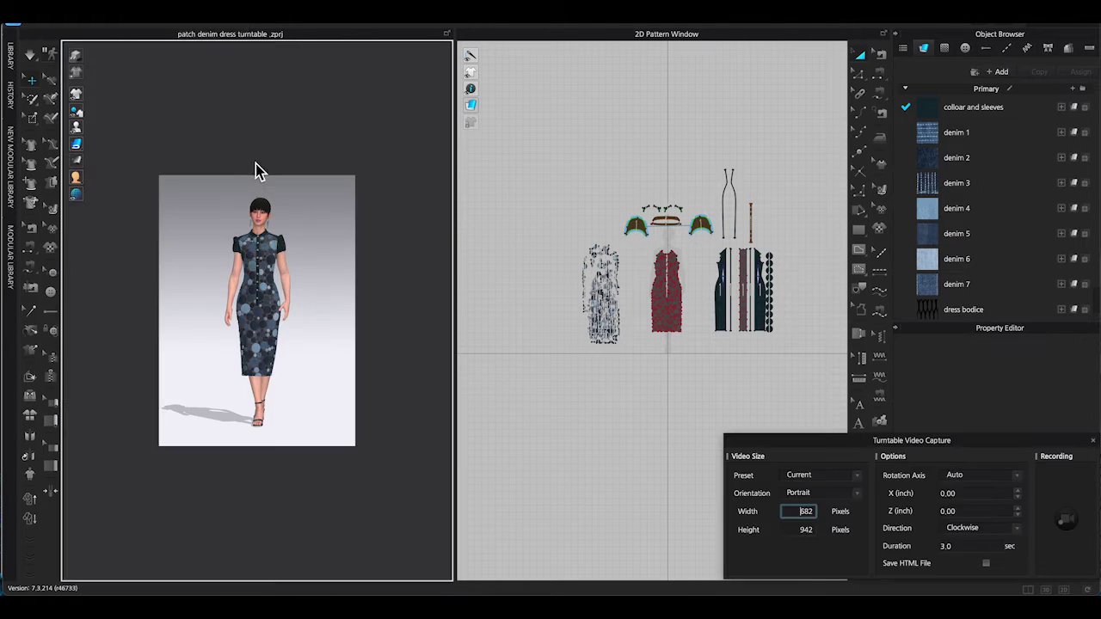
pyautogui.moveTo(941, 433); pyautogui.dragTo(762, 428)
# Set the turntable video size to the 1280 x 720 (16:9) preset in Portrait orientation
pyautogui.click(641, 455)
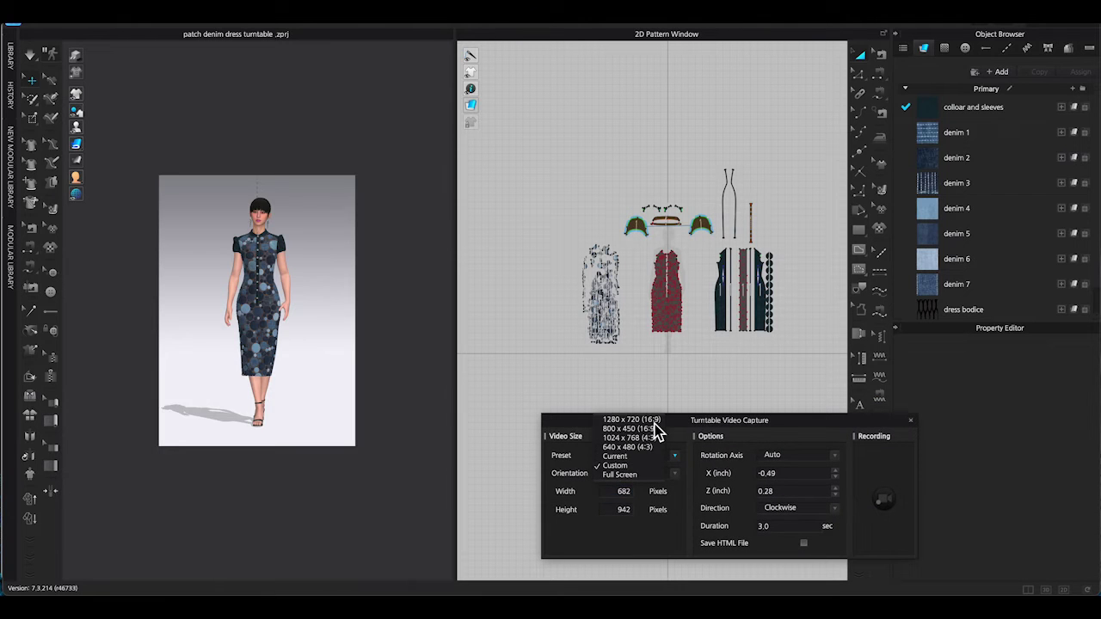
pyautogui.click(654, 416)
pyautogui.click(637, 473)
pyautogui.click(614, 474)
pyautogui.click(617, 492)
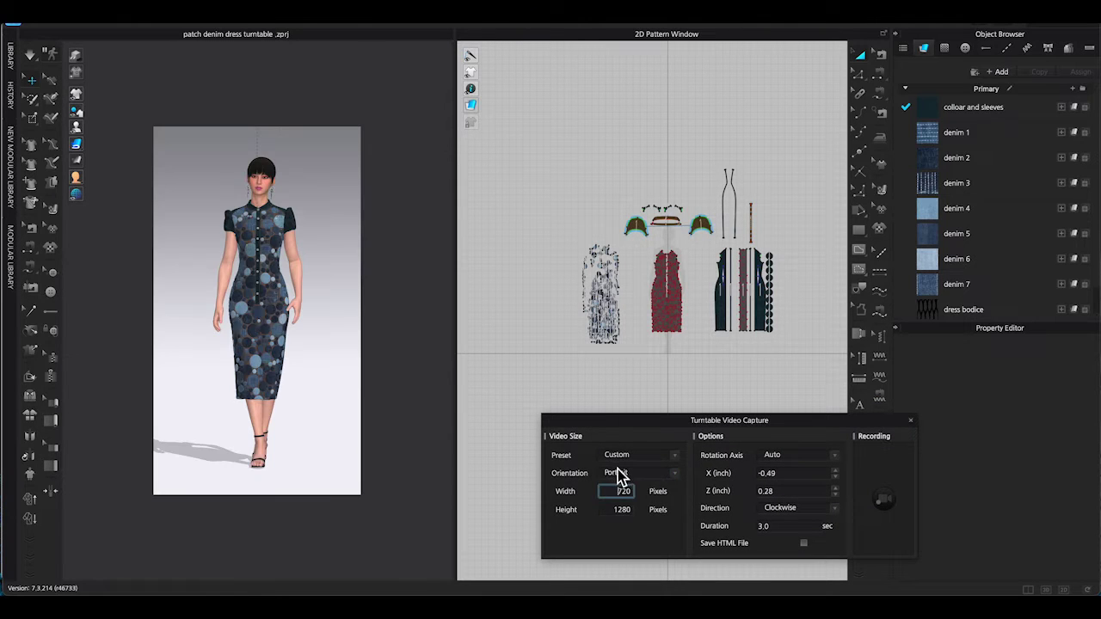
# Try other rotation axis options for the turntable and return the axis to Auto
pyautogui.click(835, 456)
pyautogui.click(809, 466)
pyautogui.click(809, 455)
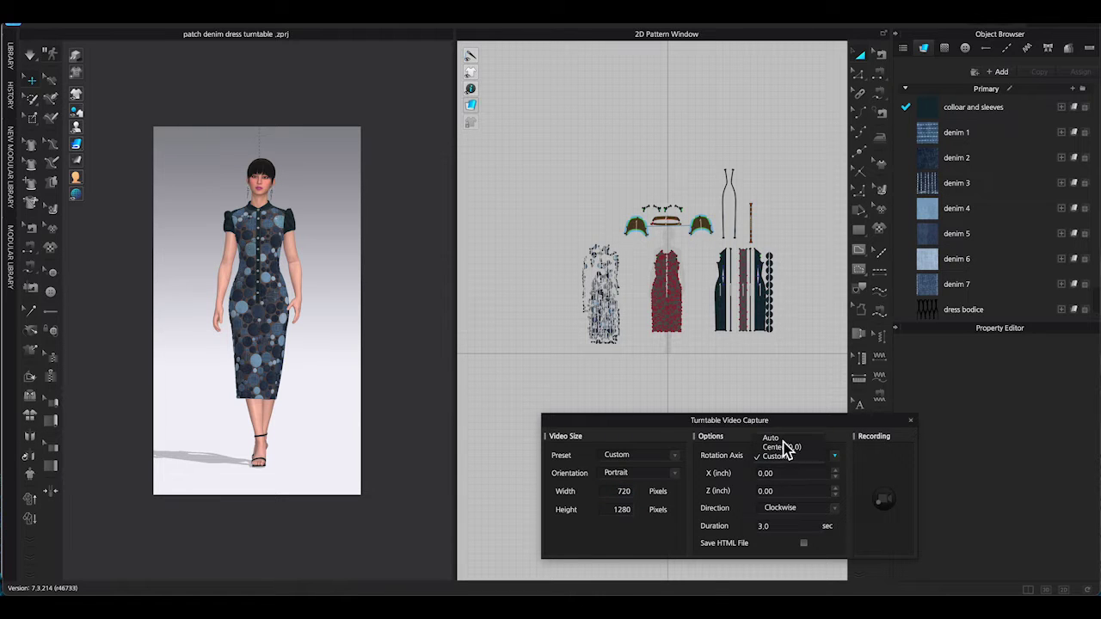
pyautogui.click(787, 446)
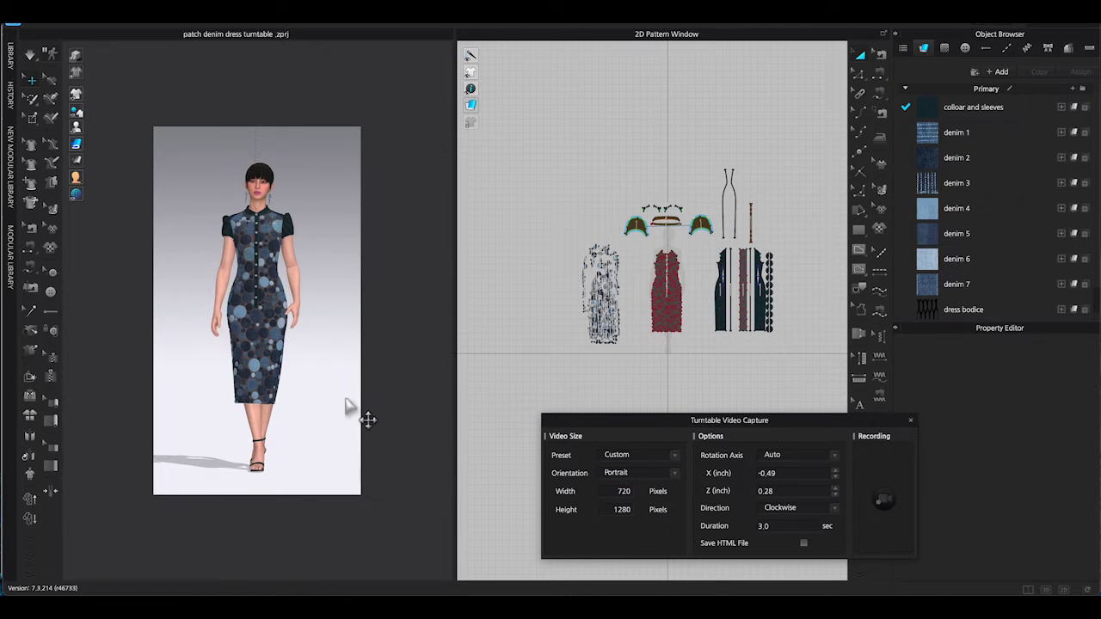
# Keep the turntable direction Clockwise and set its duration to 5.0 seconds
pyautogui.click(835, 508)
pyautogui.click(779, 509)
pyautogui.doubleClick(763, 525)
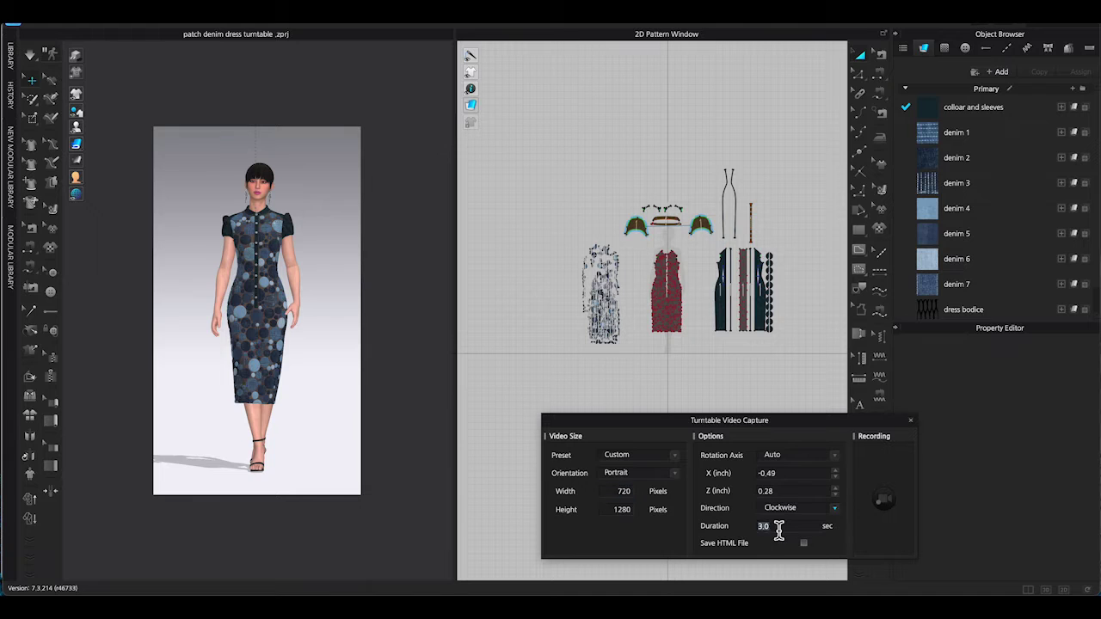
pyautogui.write('5.0')
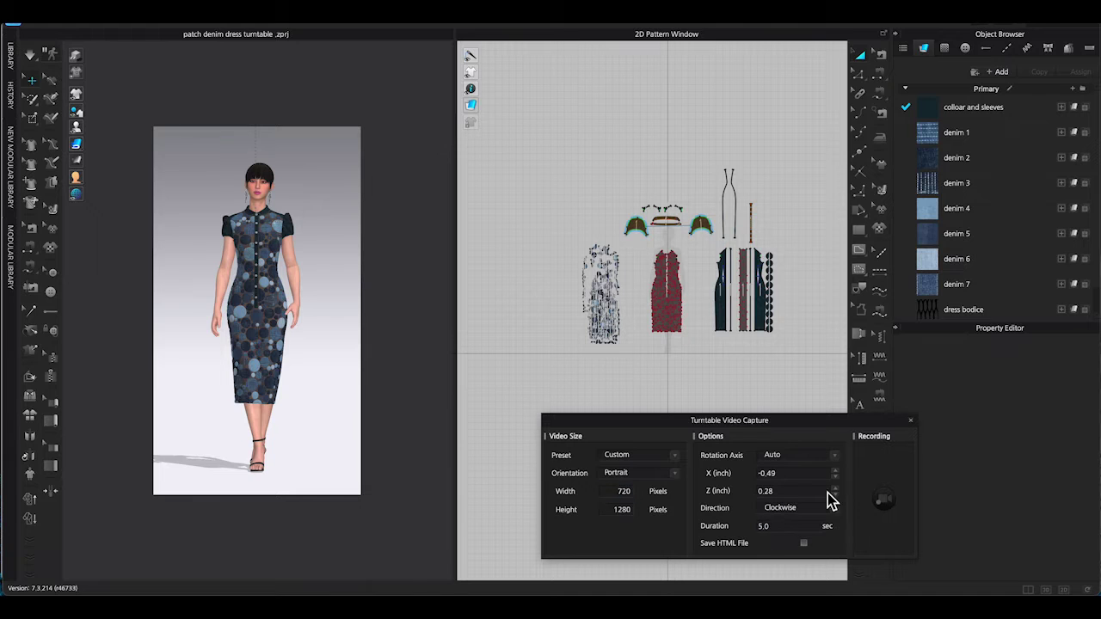
# Turn on high-quality rendering in the 3D view and start recording the turntable video
pyautogui.click(76, 56)
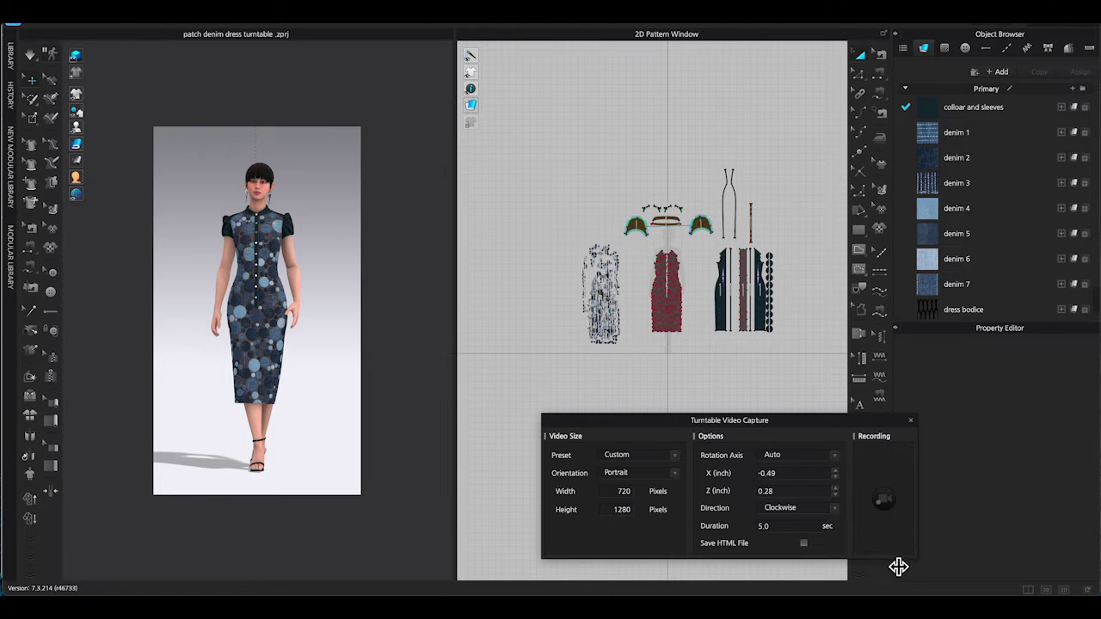
pyautogui.click(890, 508)
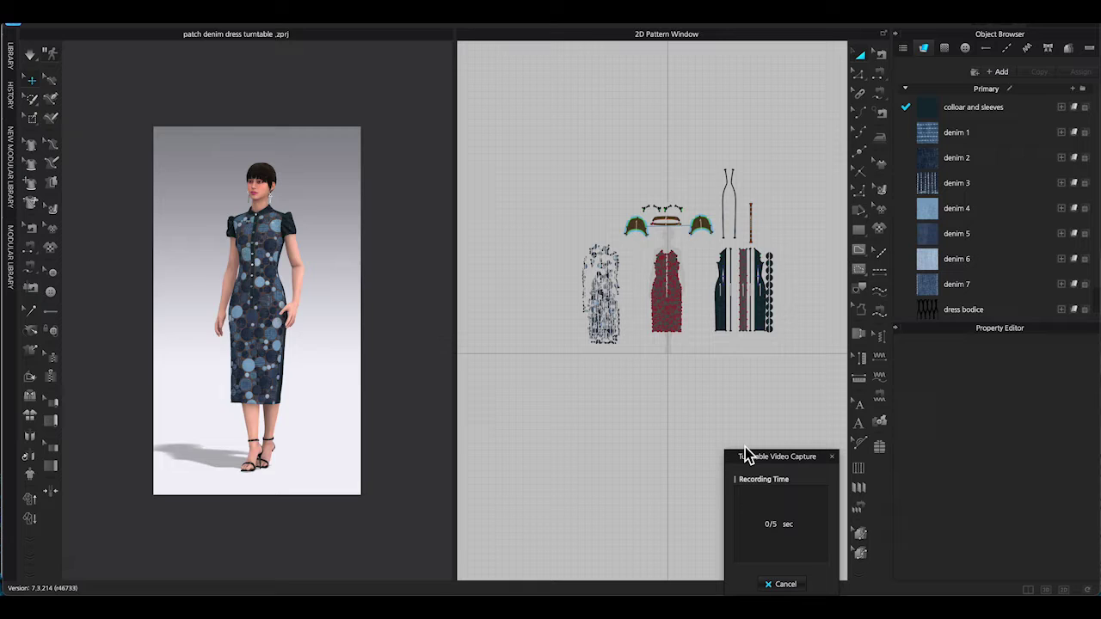
pyautogui.click(781, 585)
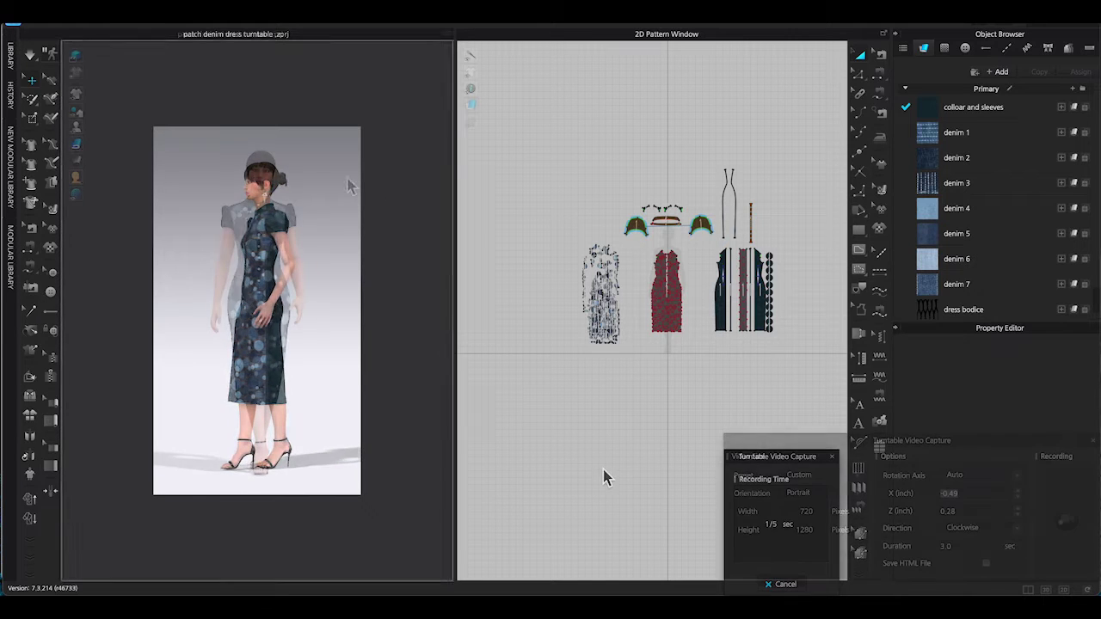
# Format the 3D background as a Solid Fill and apply the olive colour 7C793B
pyautogui.click(542, 10)
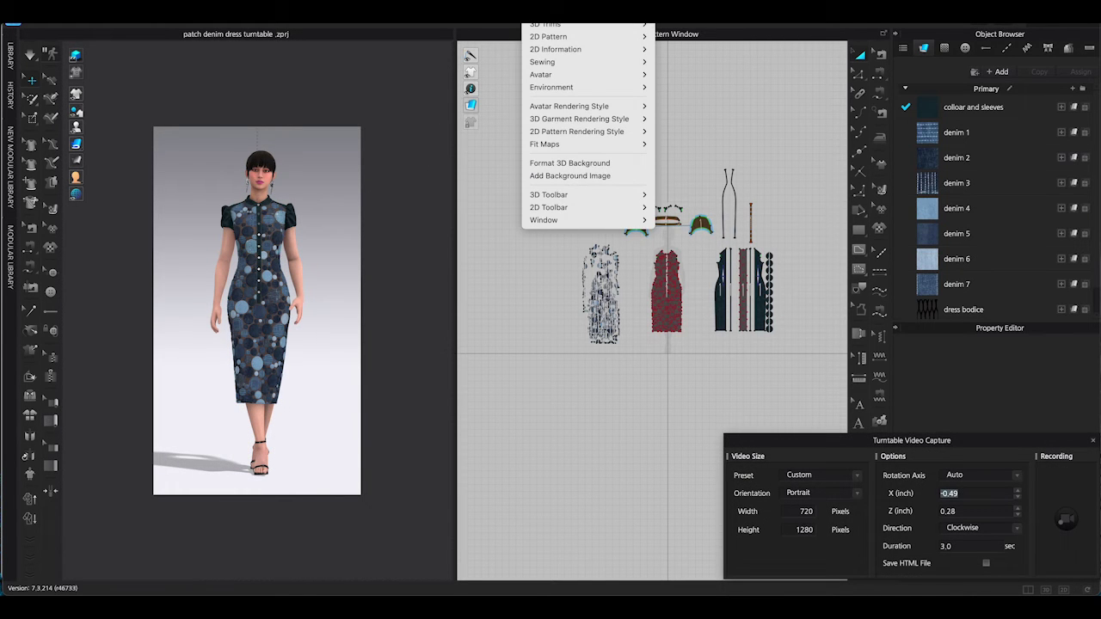
pyautogui.click(612, 166)
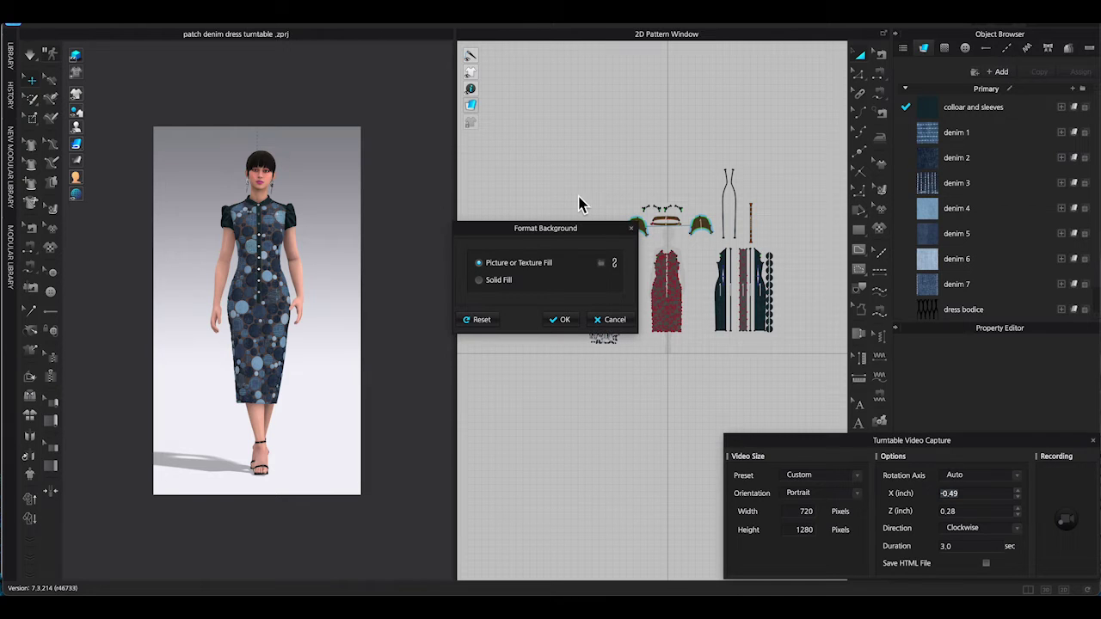
pyautogui.click(484, 281)
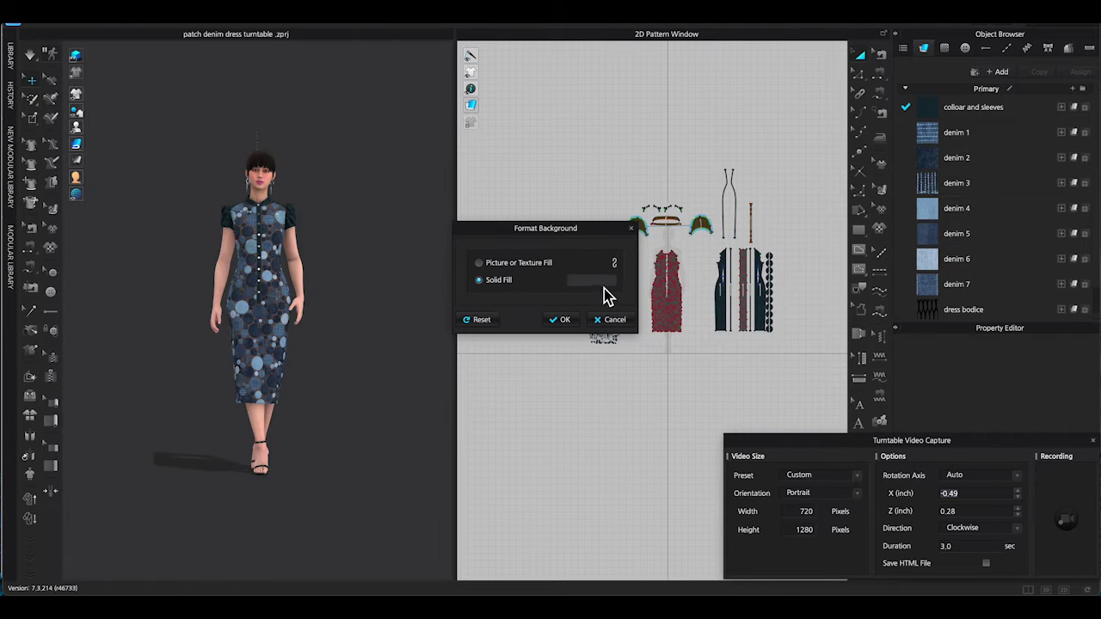
pyautogui.click(605, 286)
pyautogui.scroll(-10, 644, 243)
pyautogui.click(727, 225)
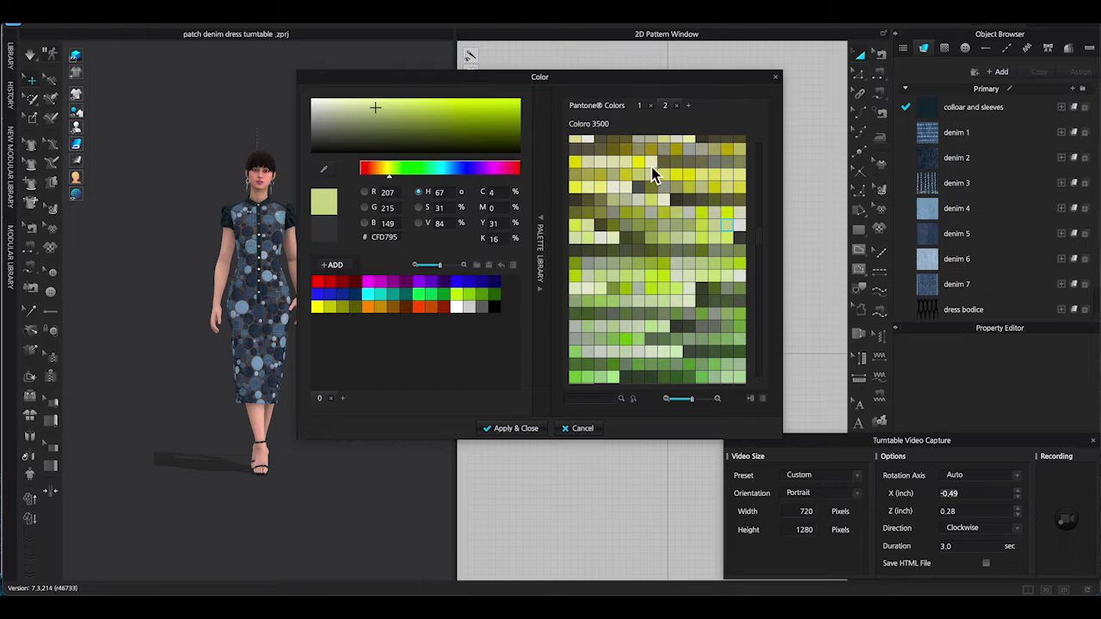
pyautogui.click(420, 128)
pyautogui.click(516, 427)
# Change the background fill to a brighter yellow-green and record the turntable with it
pyautogui.click(605, 284)
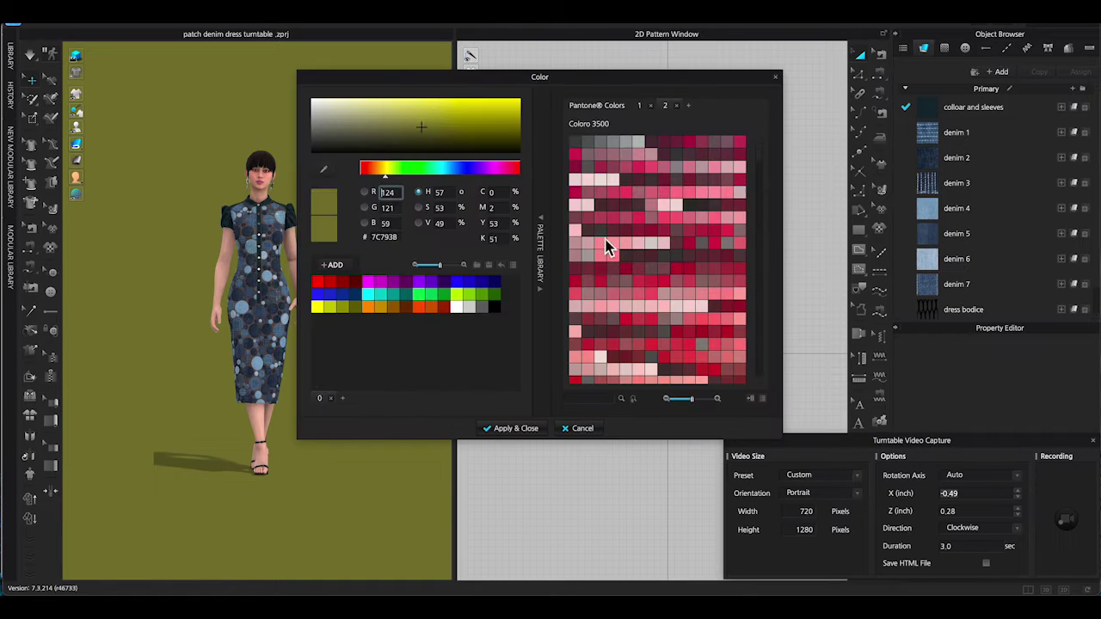
pyautogui.click(438, 114)
pyautogui.click(517, 428)
pyautogui.click(550, 320)
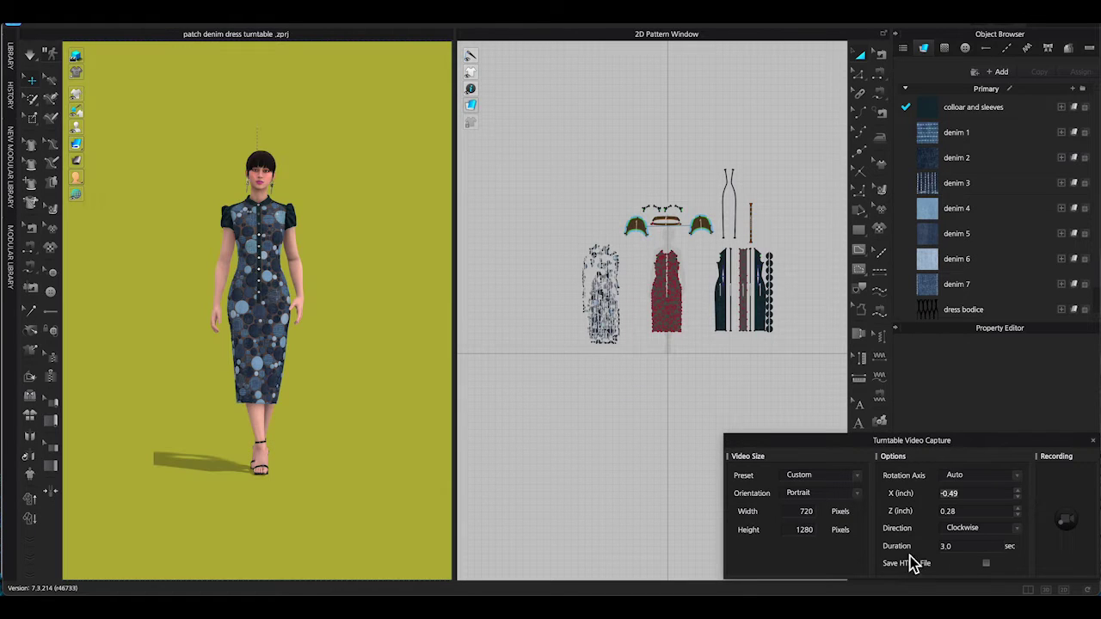
pyautogui.click(1067, 526)
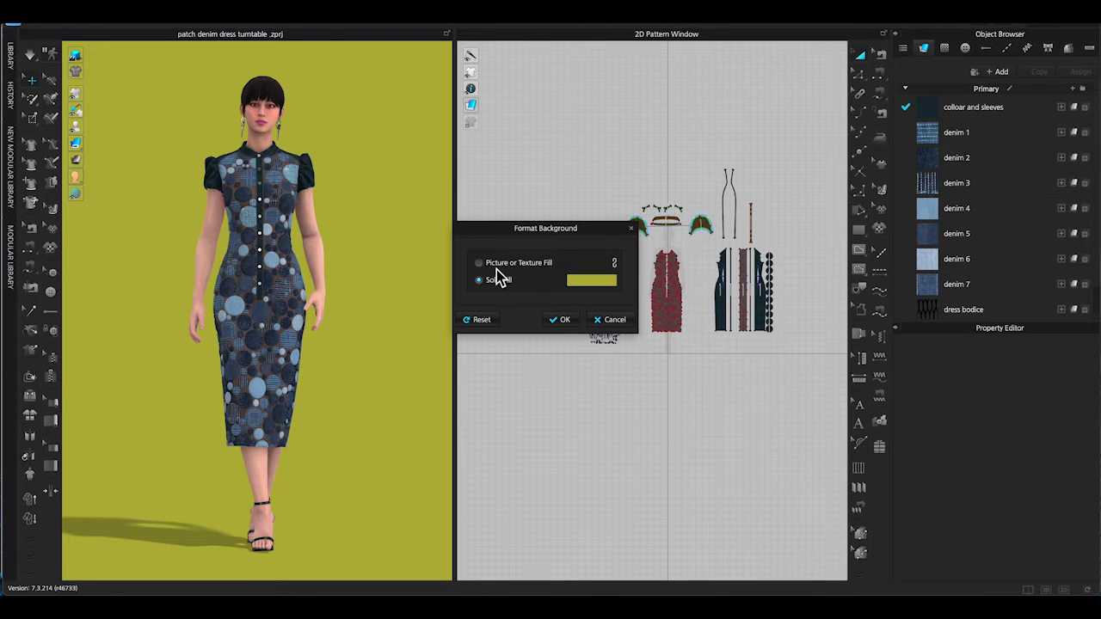
# Switch the 3D background to Picture or Texture Fill and apply the dark green image with thin vertical strands
pyautogui.click(487, 266)
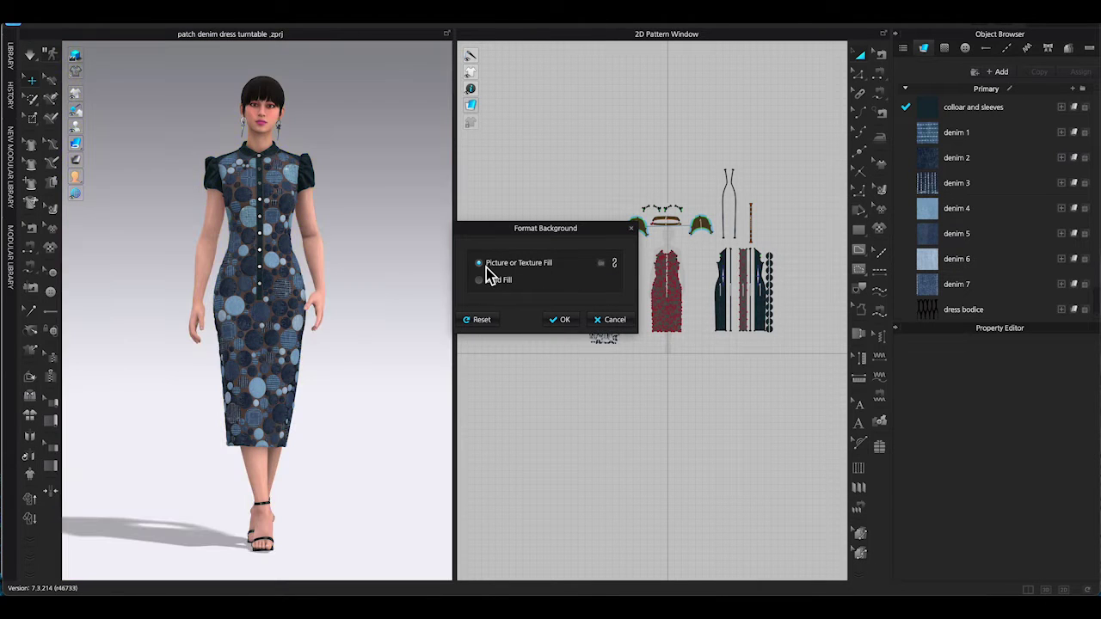
pyautogui.click(600, 262)
pyautogui.doubleClick(240, 104)
pyautogui.click(561, 319)
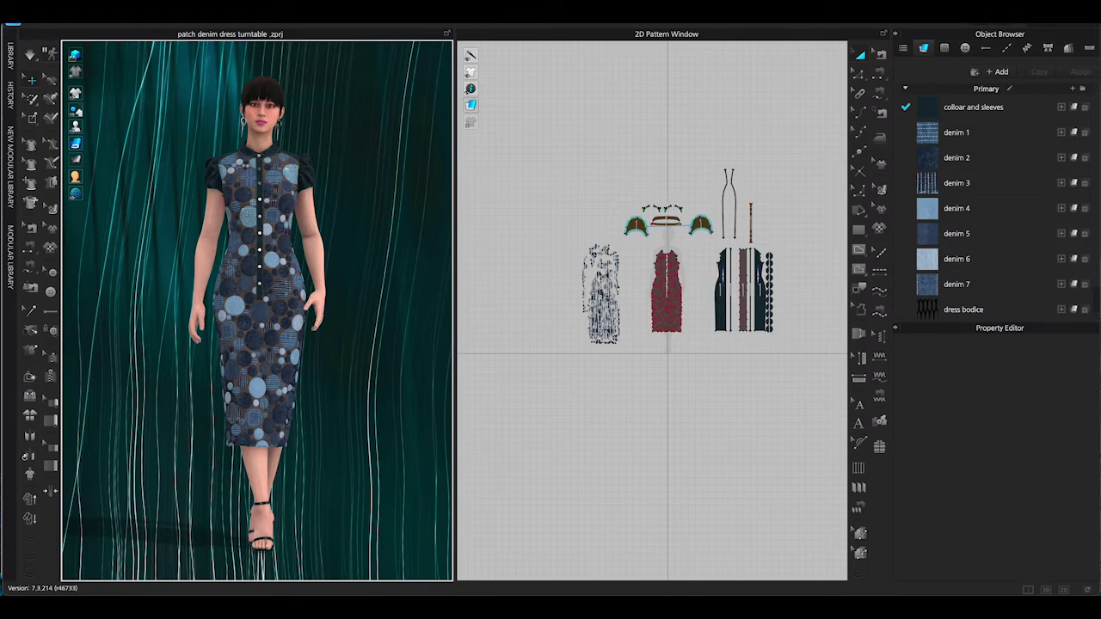
# Reopen the turntable video capture and record the avatar's rotation in the 720 x 1280 portrait frame
pyautogui.click(146, 12)
pyautogui.moveTo(197, 162)
pyautogui.click(283, 163)
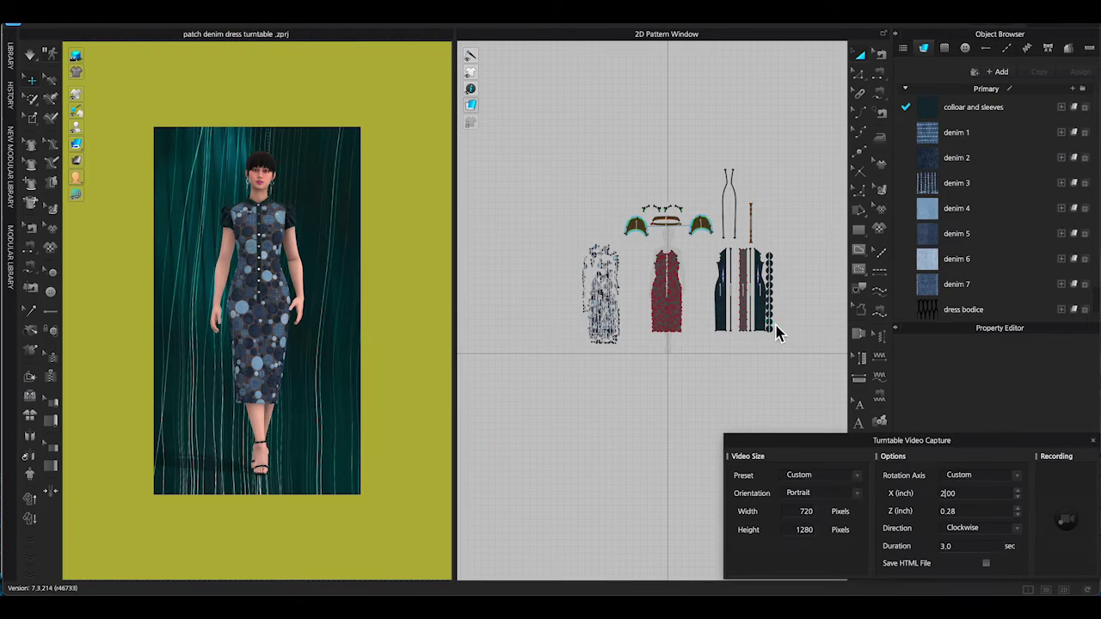
pyautogui.click(1065, 522)
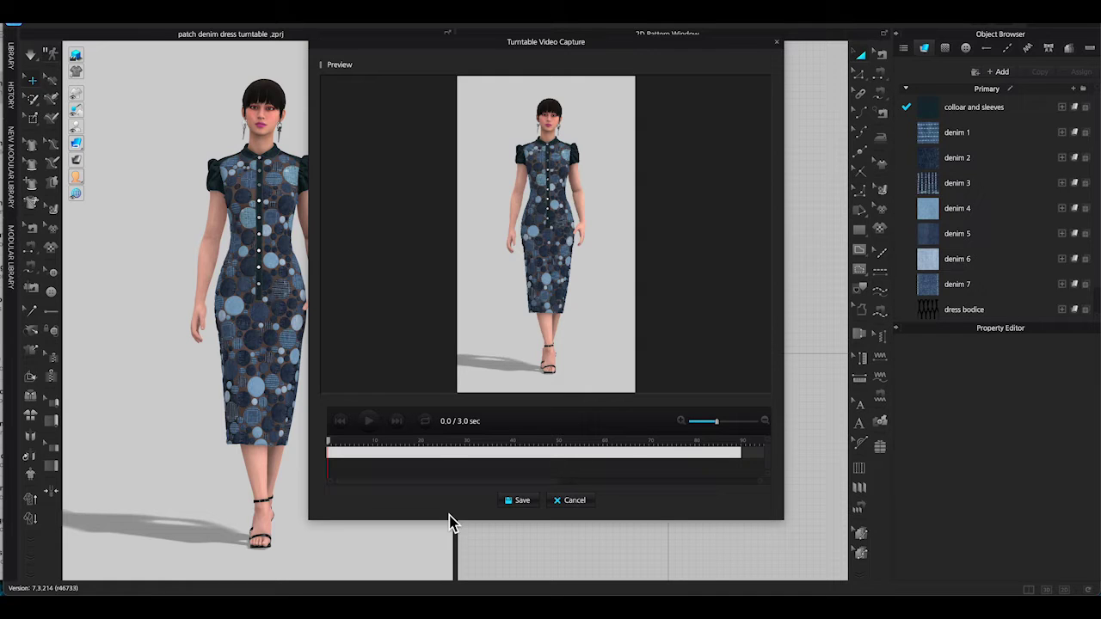
# Play back the recorded turntable preview and save the video
pyautogui.click(374, 424)
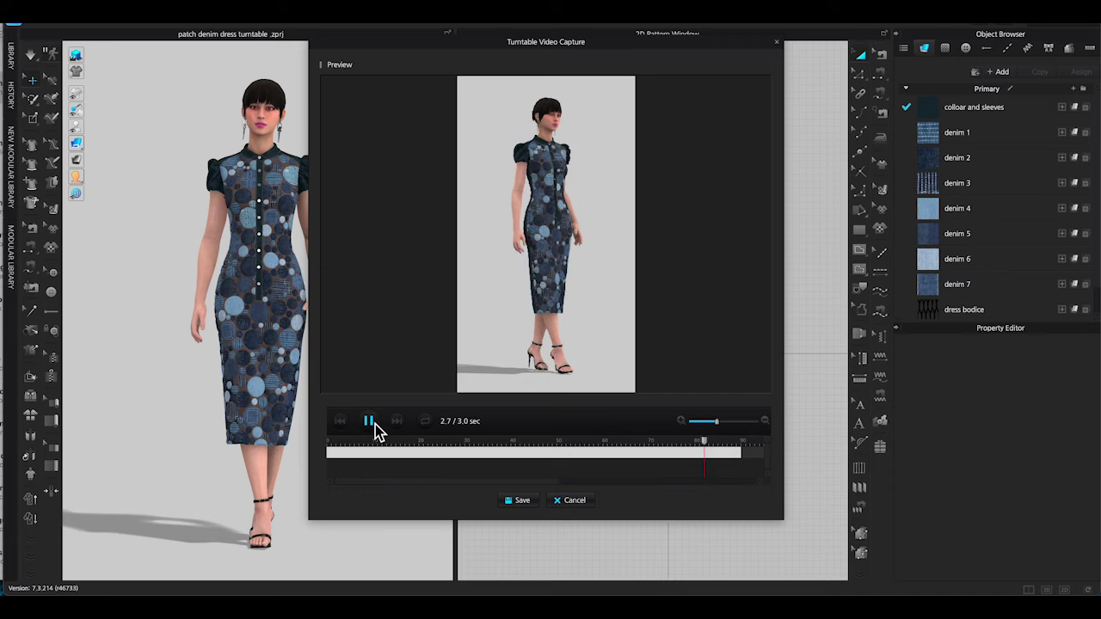
pyautogui.click(521, 500)
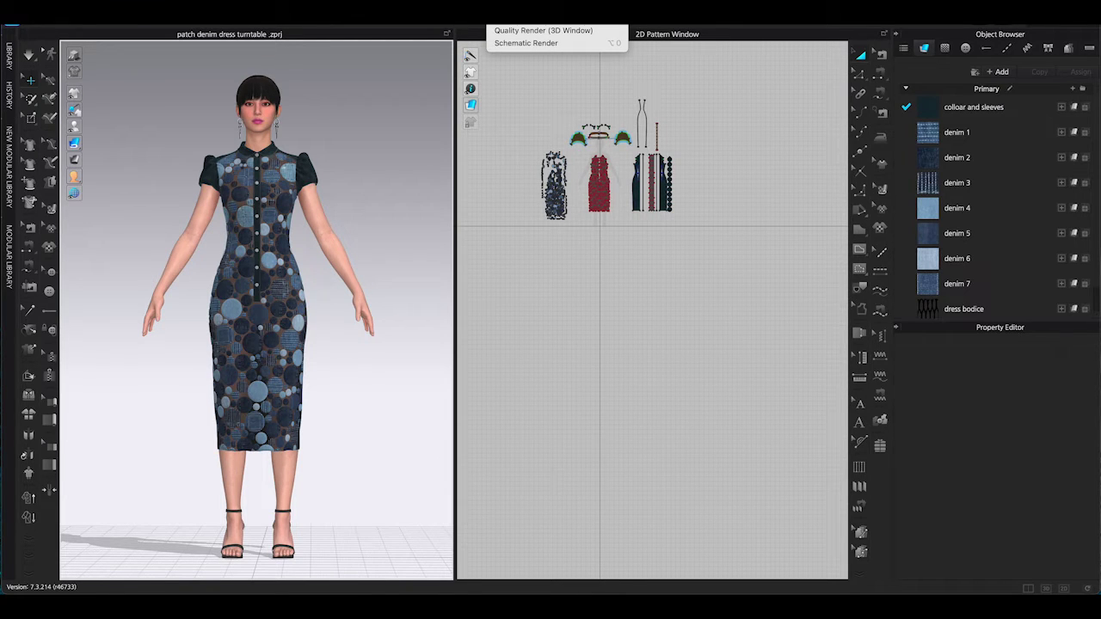
# Open the quality render of the 3D view and start an interactive render of the dress
pyautogui.click(544, 30)
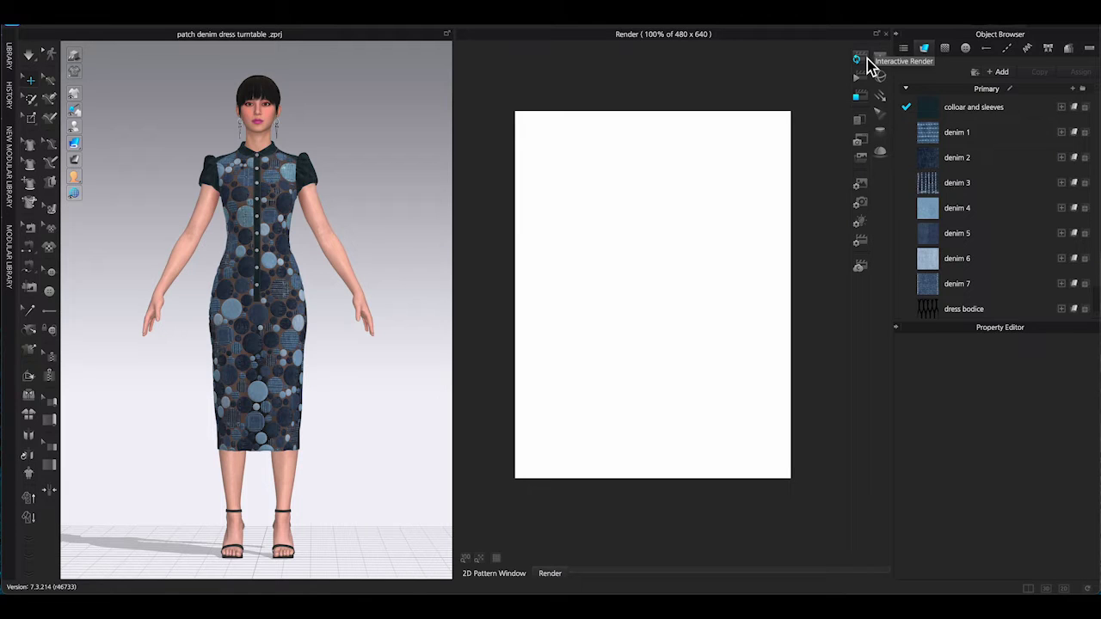
pyautogui.click(868, 59)
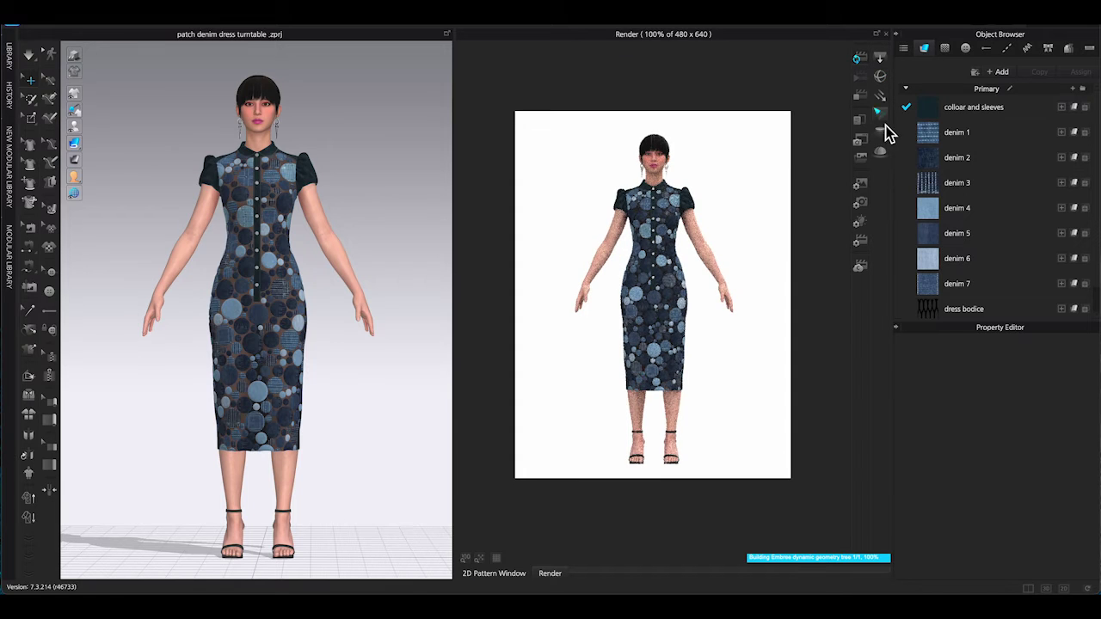
# Open the render's image and video properties and set the output type to Turntable Images
pyautogui.click(863, 189)
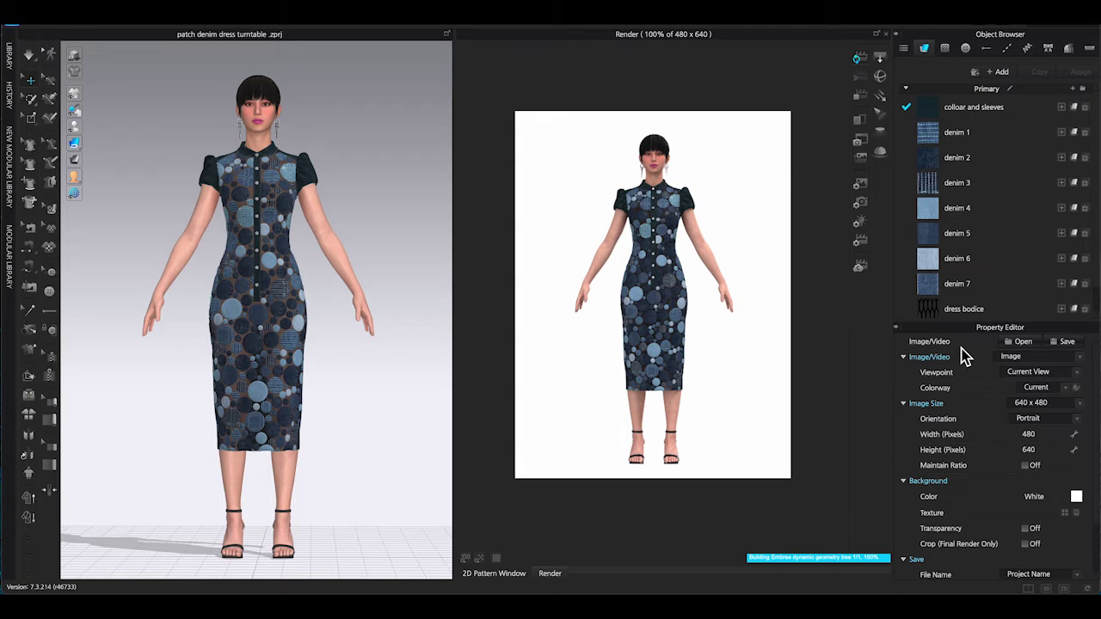
pyautogui.click(1081, 357)
pyautogui.click(1046, 369)
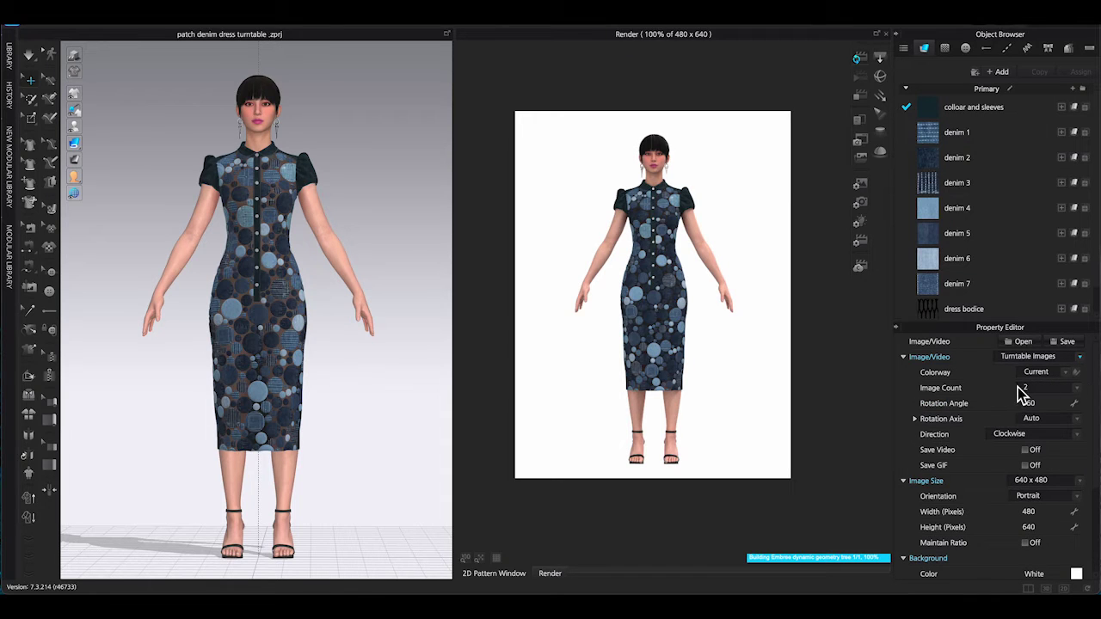
# Set the turntable image count to 64 and check the rotation direction options
pyautogui.click(1076, 389)
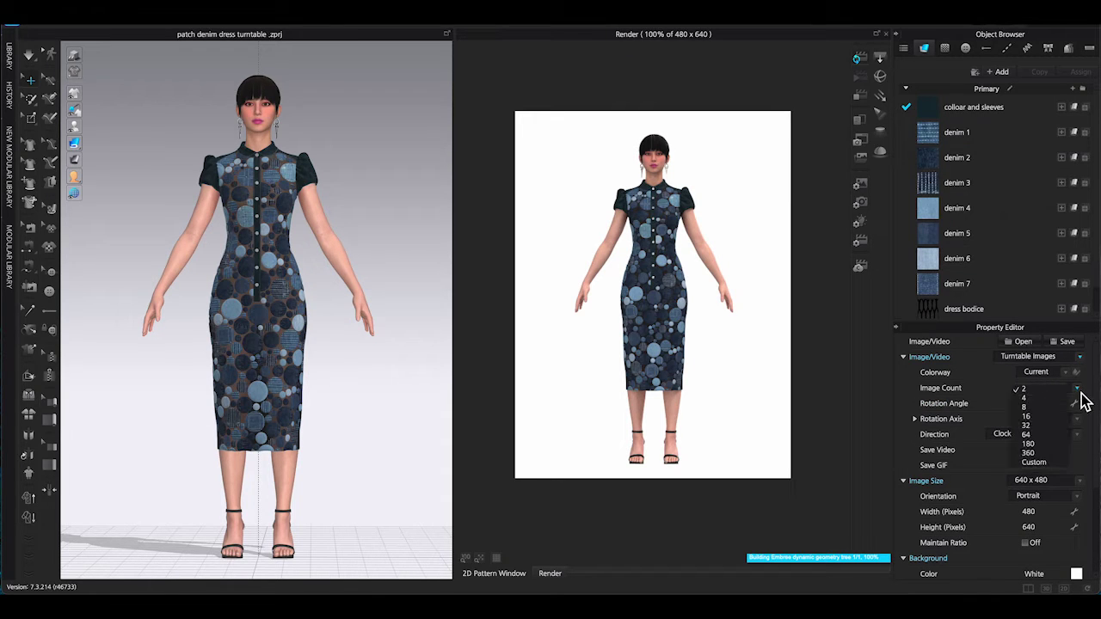
pyautogui.click(1027, 436)
pyautogui.scroll(-2, 946, 408)
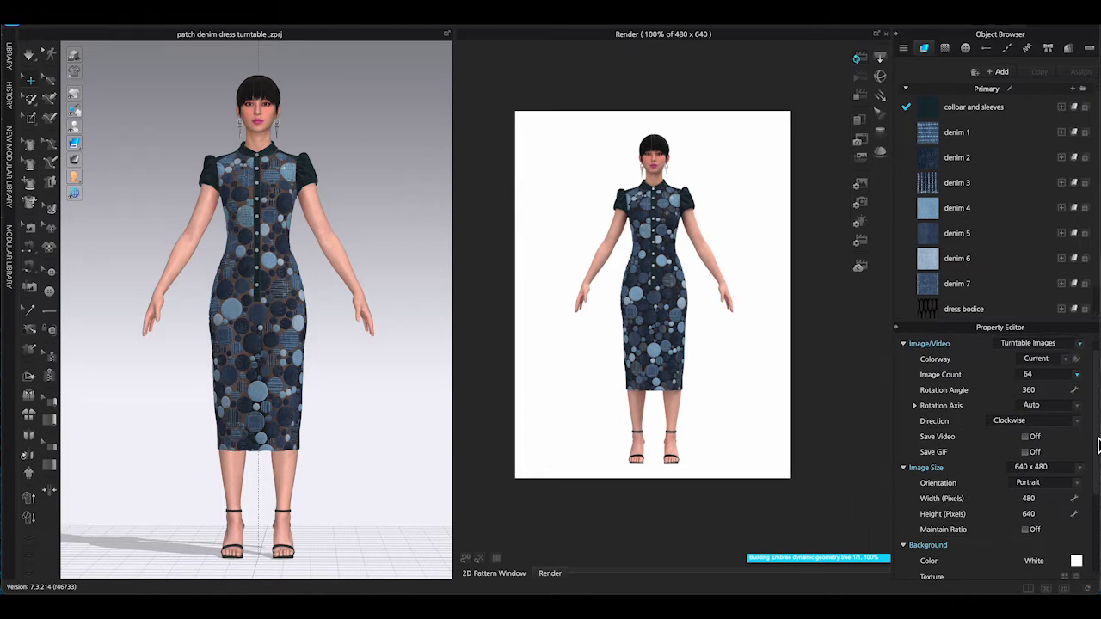
pyautogui.click(1078, 399)
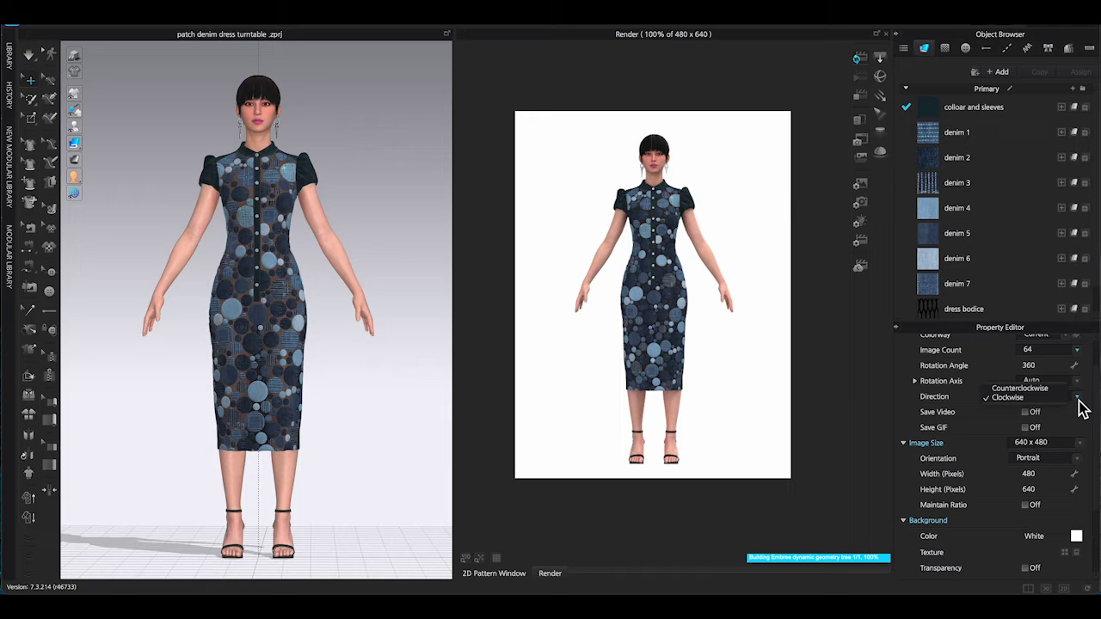
pyautogui.scroll(-3, 1088, 409)
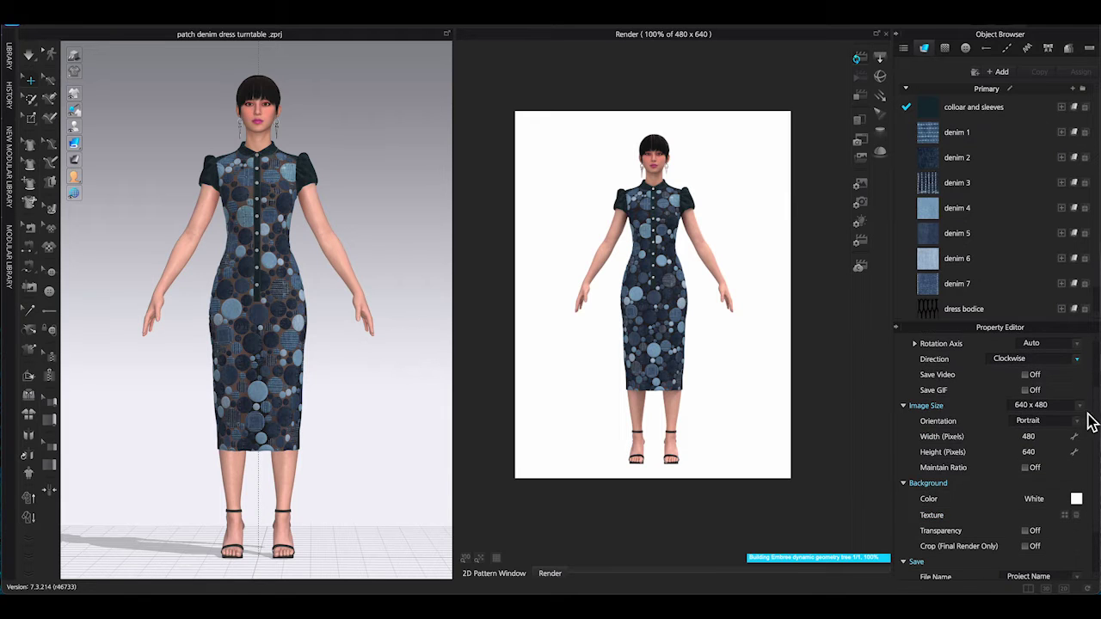
# Set the render's image size to A4 in portrait orientation
pyautogui.click(1081, 407)
pyautogui.click(1084, 472)
pyautogui.scroll(-3, 1084, 467)
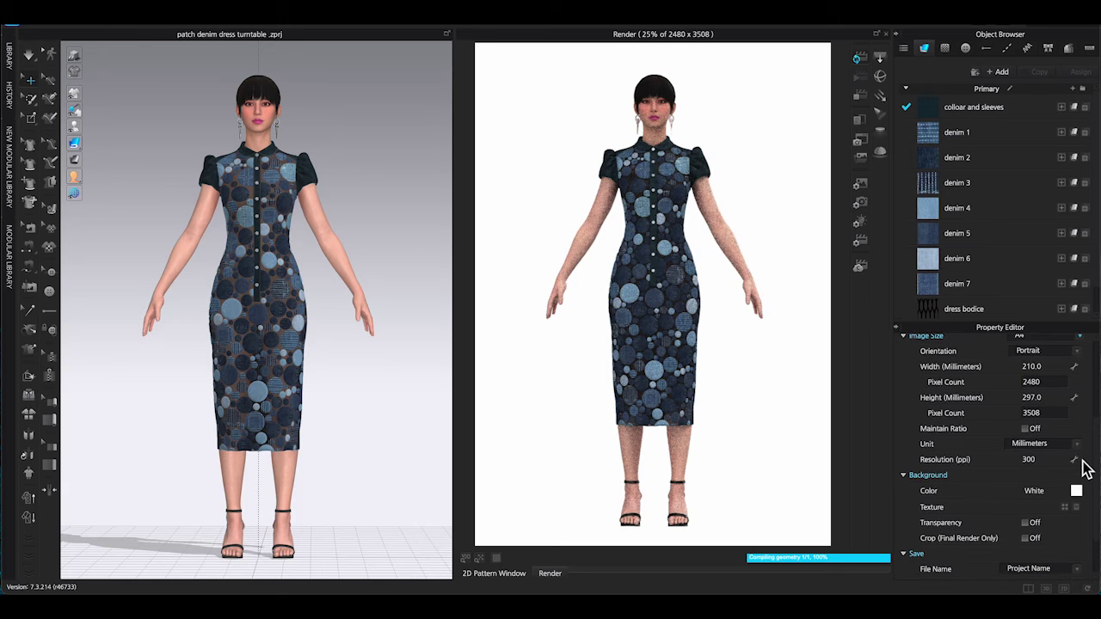
# Try a pale yellow Coloro swatch as the render's background color
pyautogui.scroll(-1, 1081, 504)
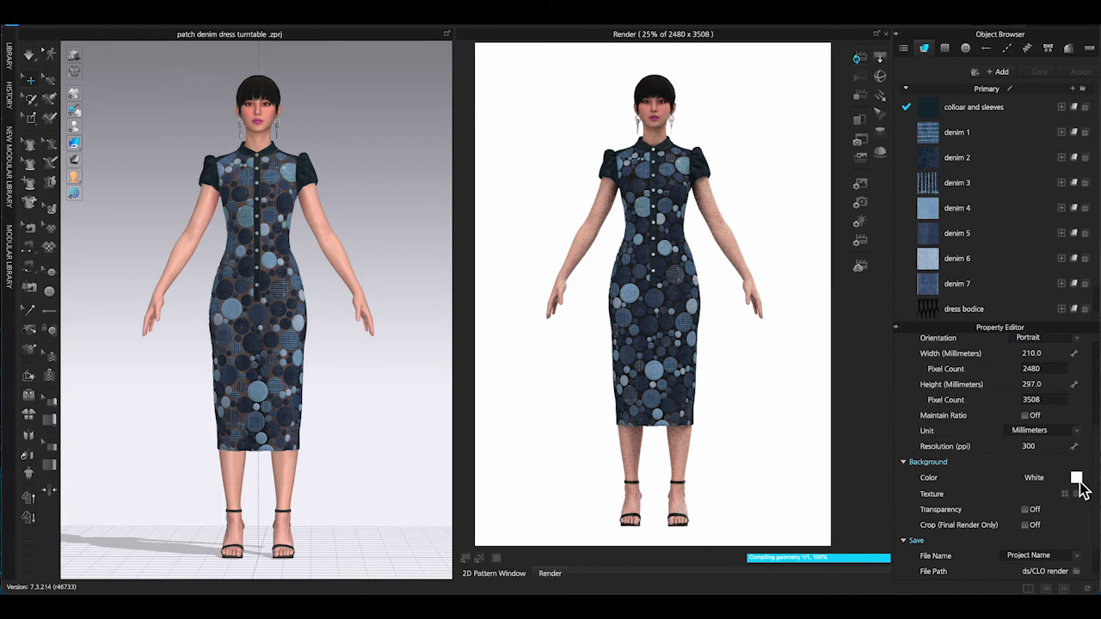
pyautogui.click(1077, 476)
pyautogui.scroll(-5, 608, 283)
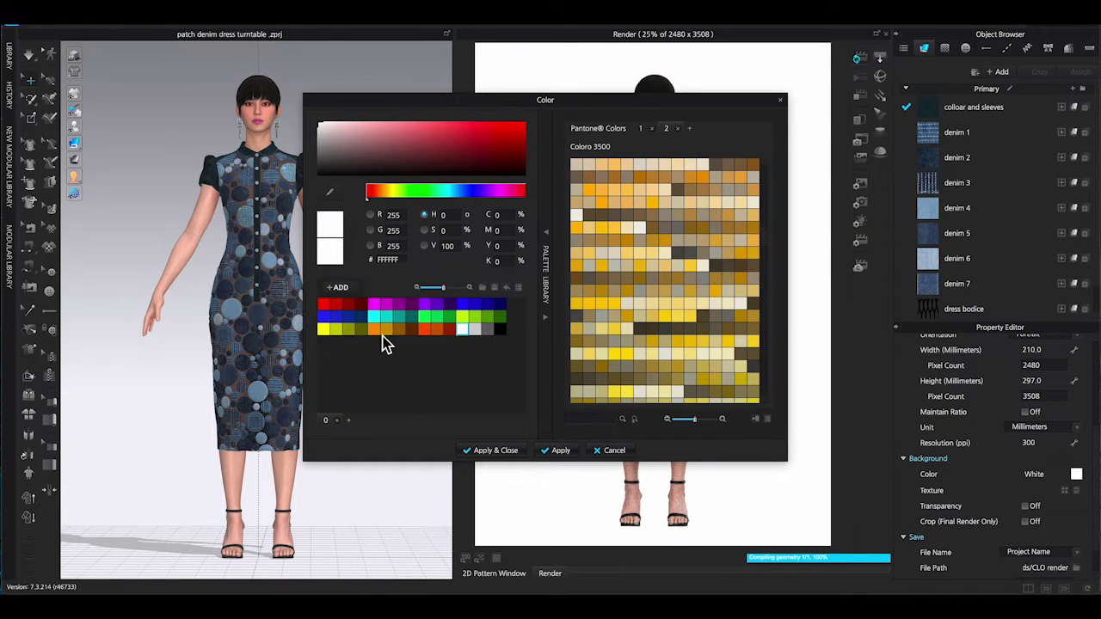
pyautogui.click(672, 318)
pyautogui.click(490, 450)
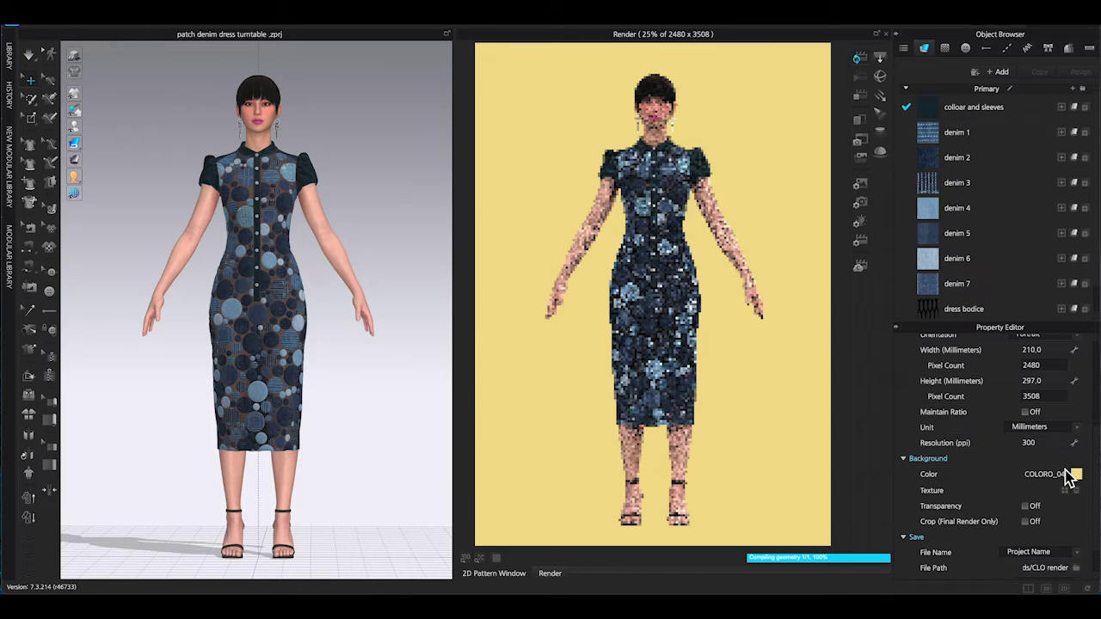
# Try the Gradation_01.jpg background texture and replace it with Vignette_04.jpg
pyautogui.click(1066, 493)
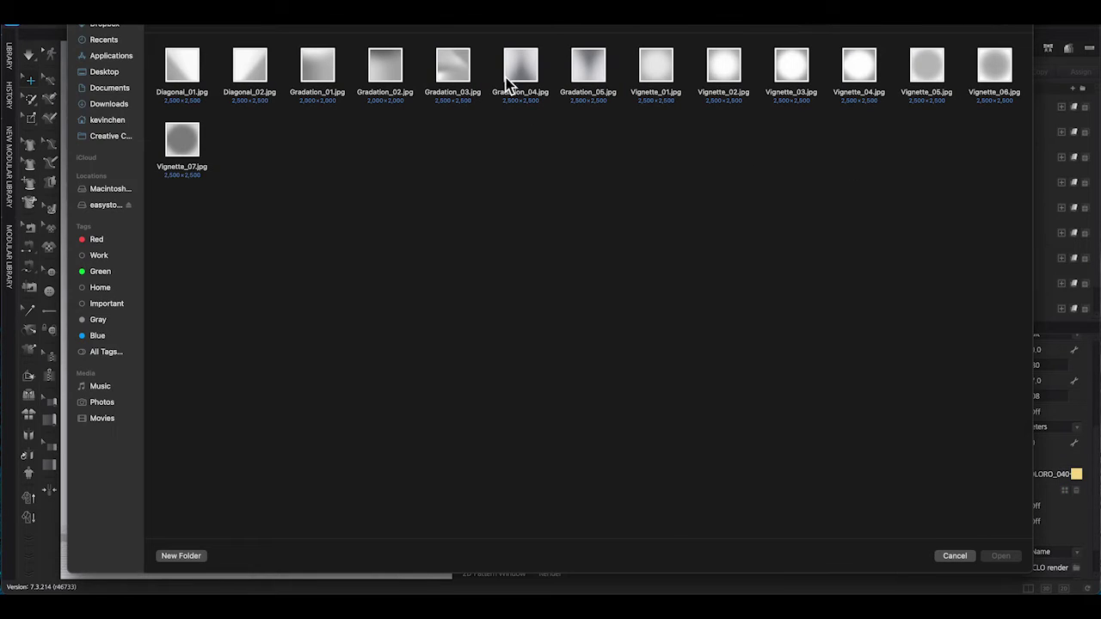
pyautogui.click(318, 67)
pyautogui.click(1001, 556)
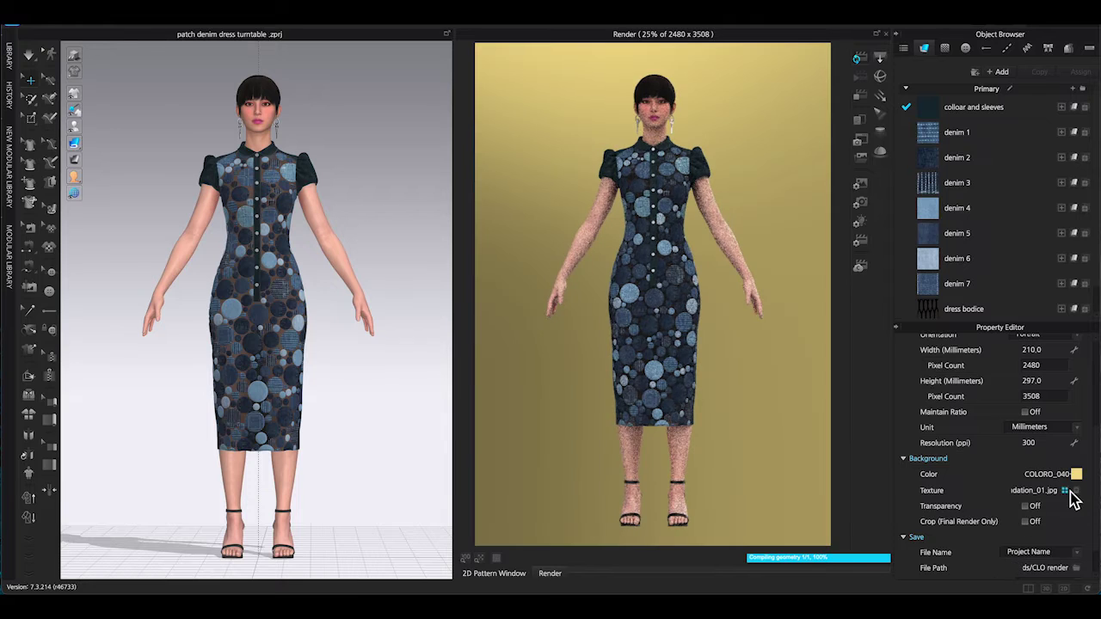
pyautogui.click(1067, 491)
pyautogui.click(866, 62)
pyautogui.click(1003, 556)
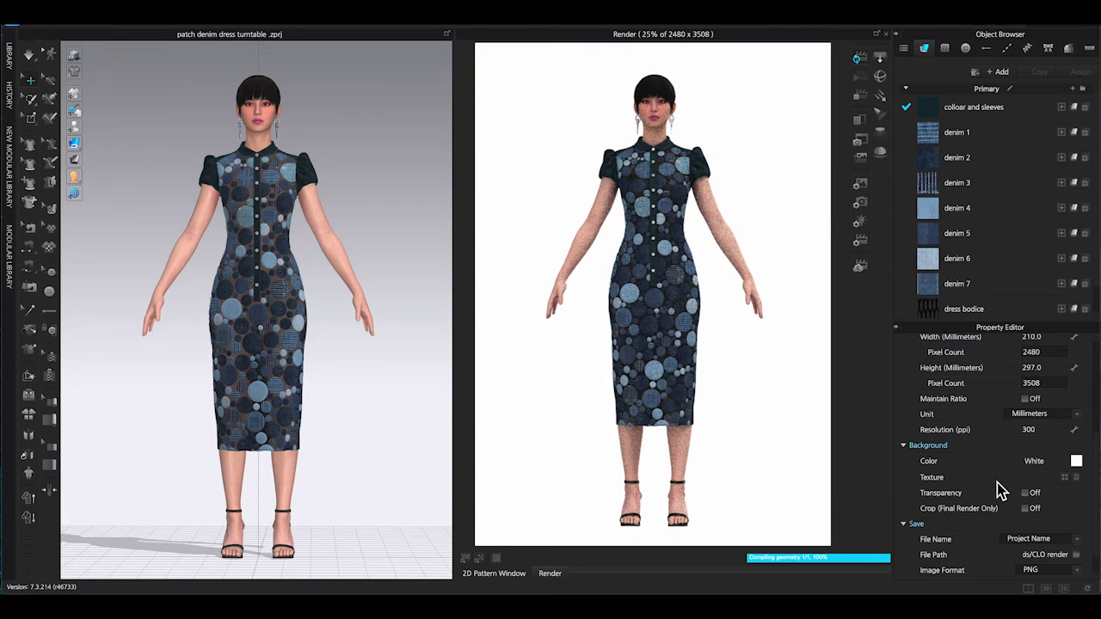
# Apply the blue gradient screenshot from the Desktop as the render's background texture
pyautogui.click(1066, 479)
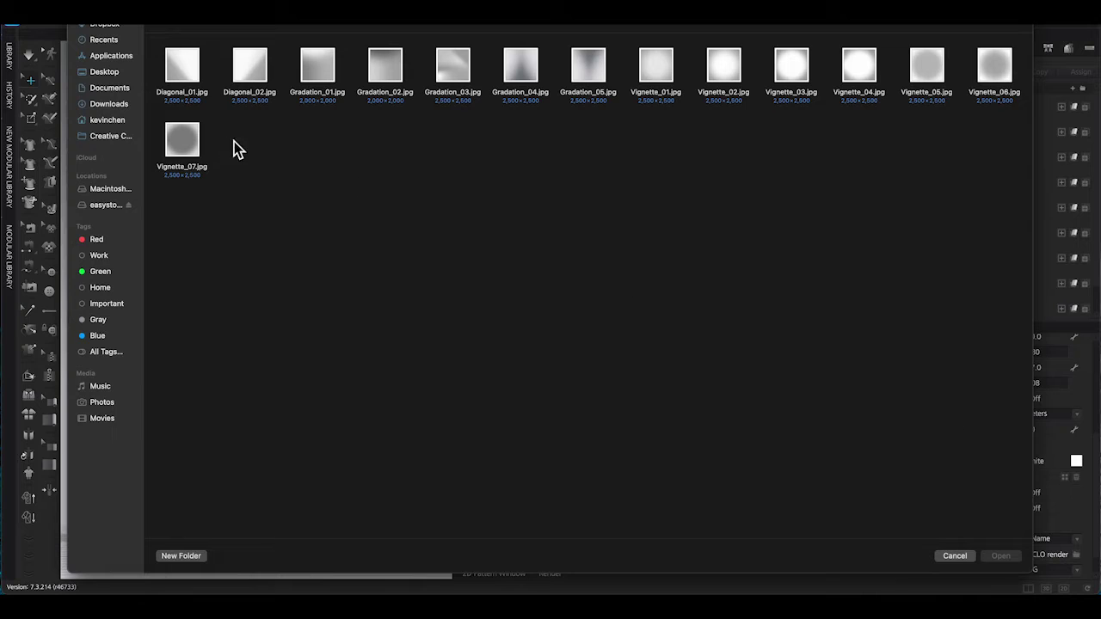
pyautogui.click(96, 74)
pyautogui.click(305, 65)
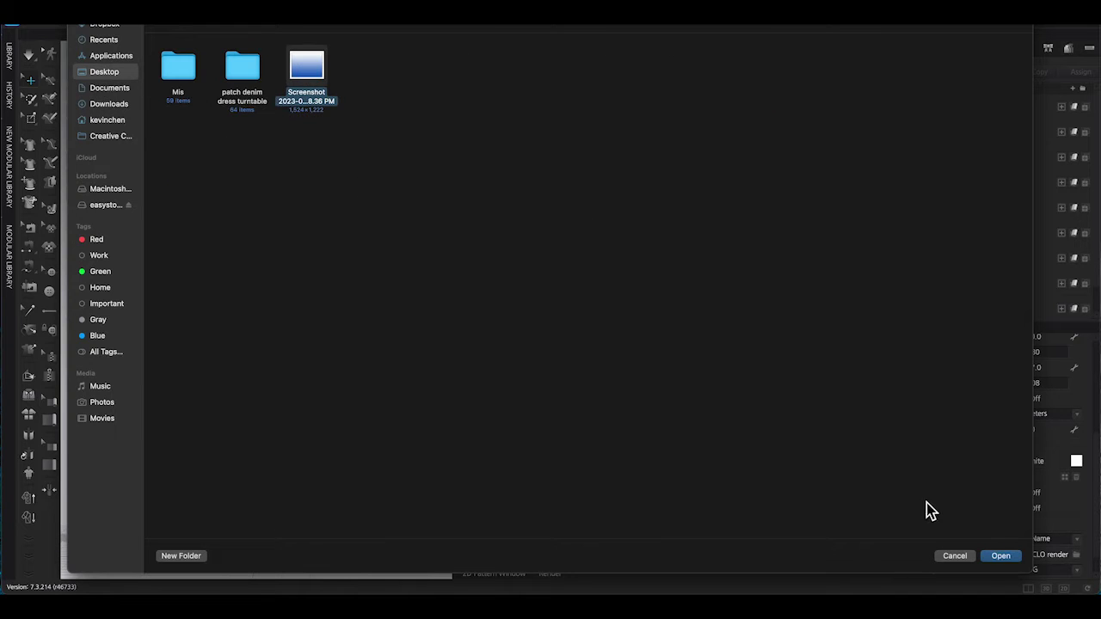
pyautogui.click(1001, 557)
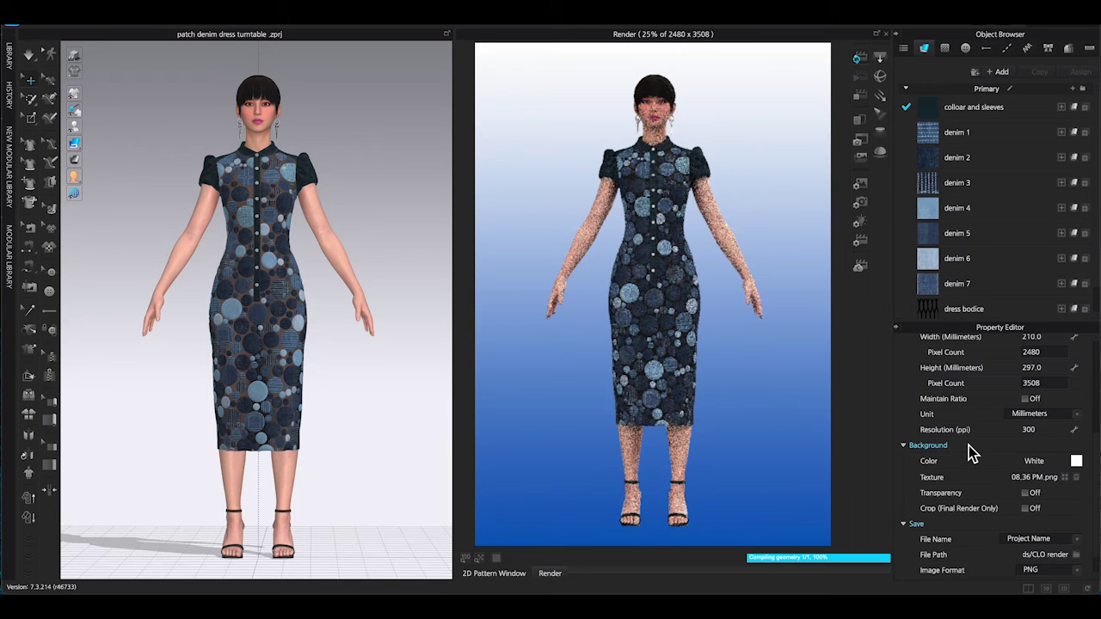
pyautogui.middleClick(781, 421)
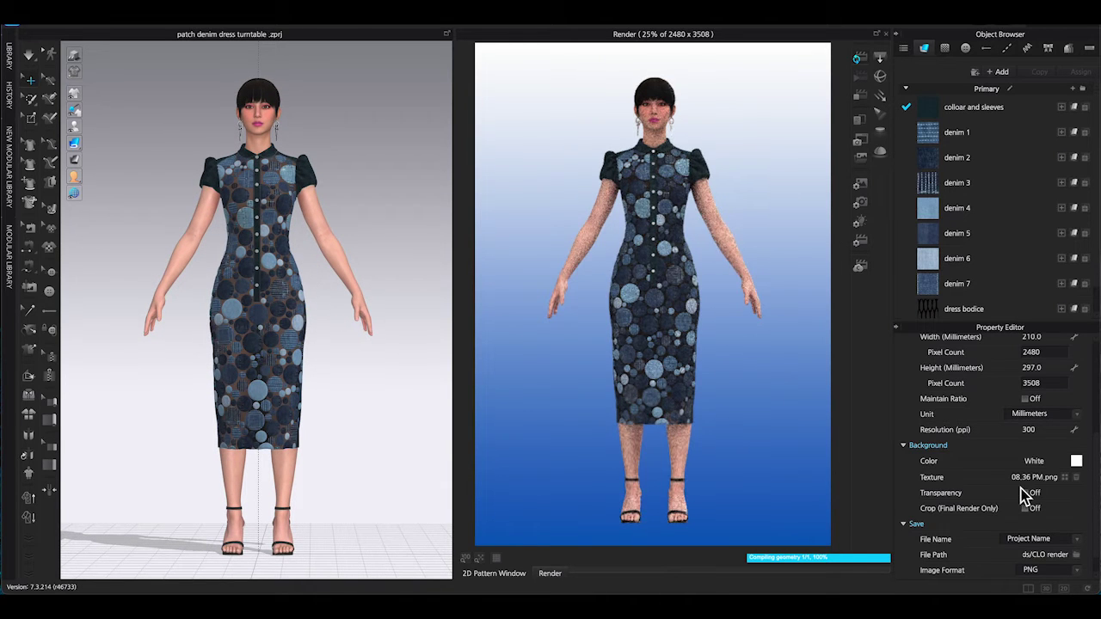
# Turn on saving the turntable images as a video
pyautogui.scroll(3, 1031, 496)
pyautogui.scroll(3, 1030, 497)
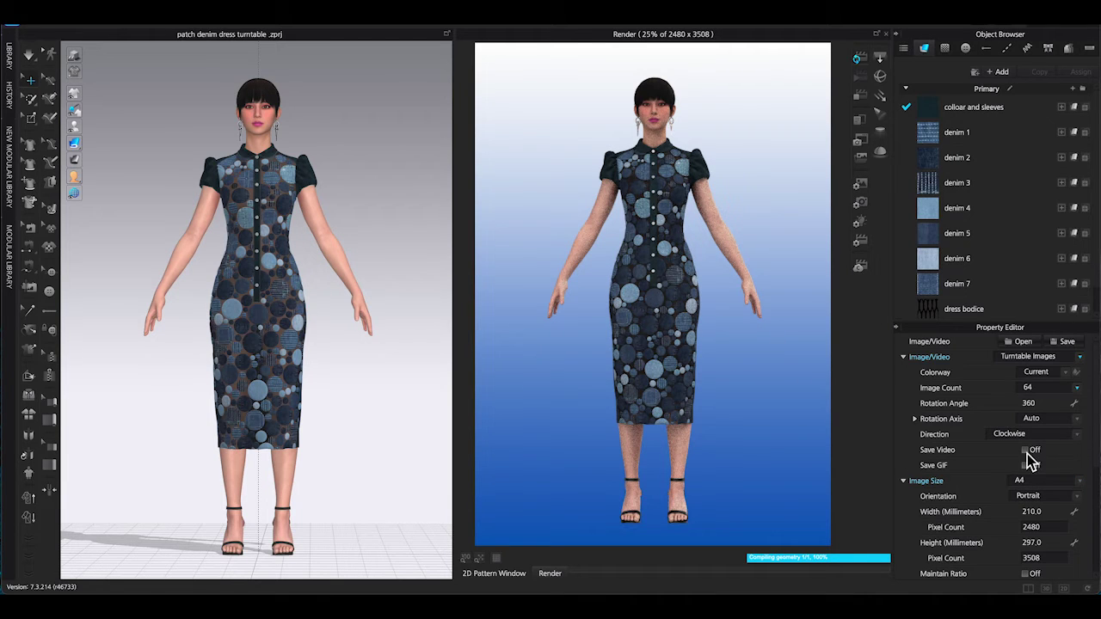
pyautogui.click(1025, 450)
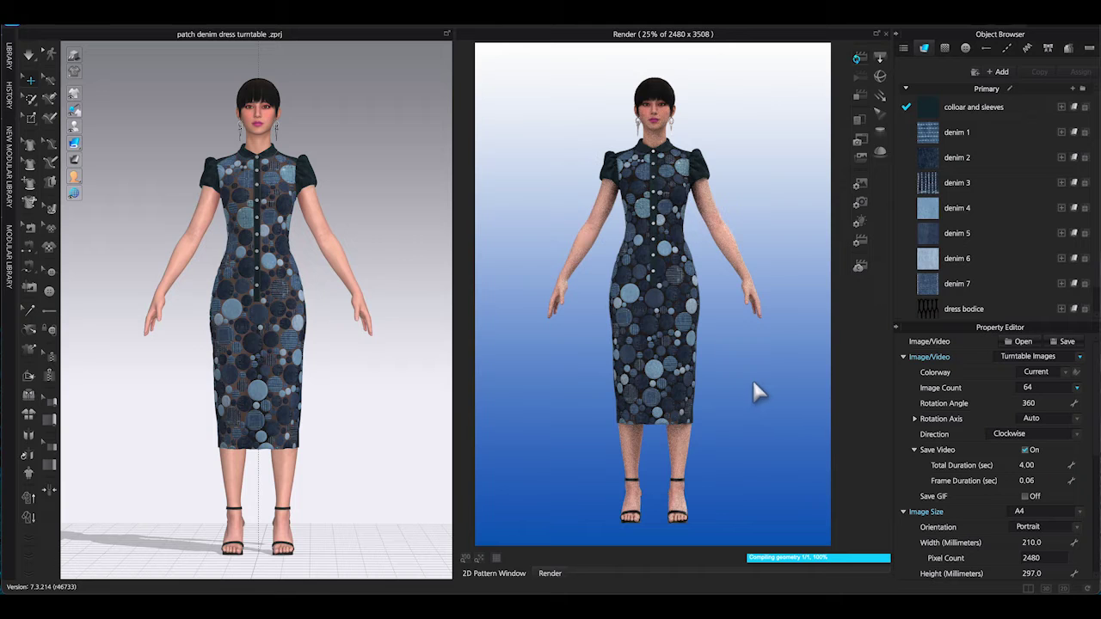
# Open the light properties, try Tilestreet and other presets, and set the light preset to Galleryhouse
pyautogui.click(570, 369)
pyautogui.click(861, 241)
pyautogui.click(1080, 357)
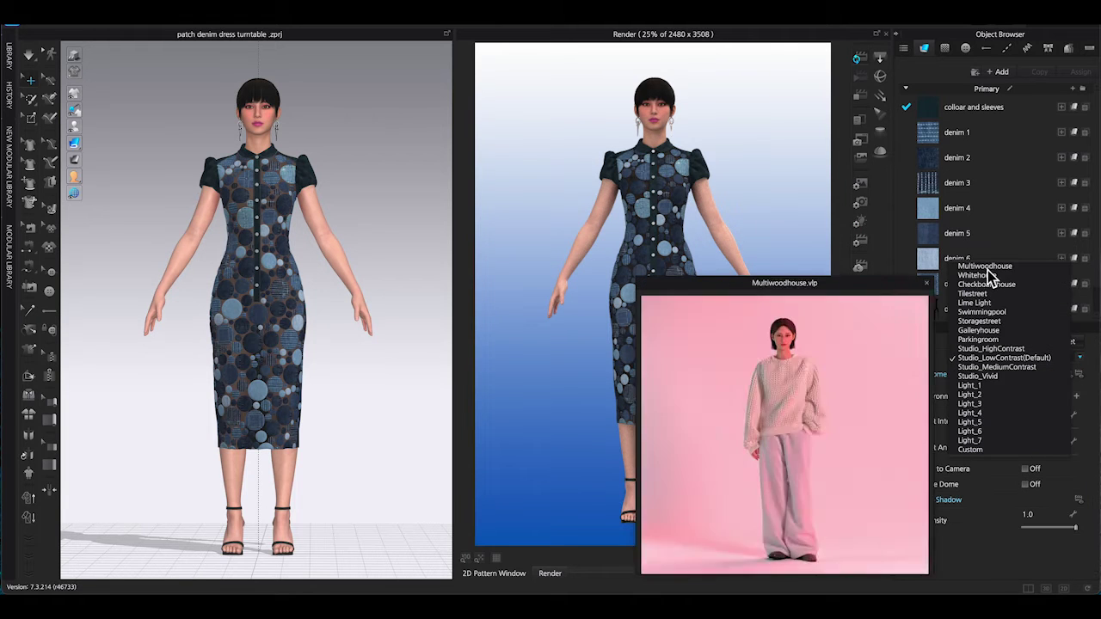
pyautogui.click(975, 272)
pyautogui.click(1080, 356)
pyautogui.click(994, 381)
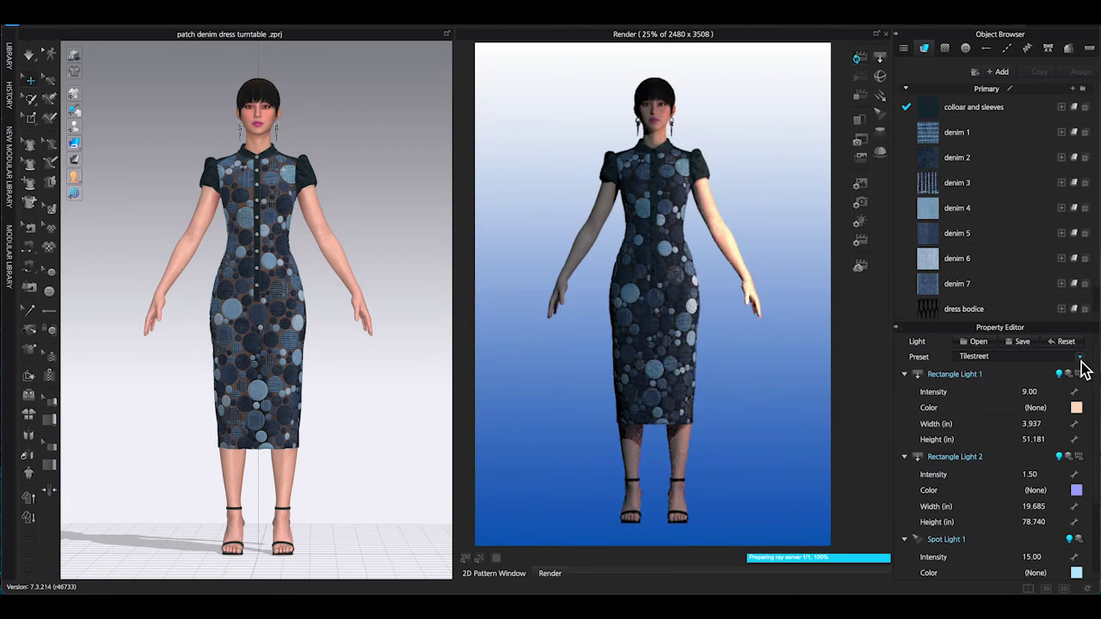
pyautogui.click(1080, 353)
pyautogui.click(980, 412)
# Tint Rectangle Light 1 with a cream Coloro swatch and Rectangle Light 2 with a lavender one
pyautogui.click(1076, 403)
pyautogui.scroll(-5, 701, 315)
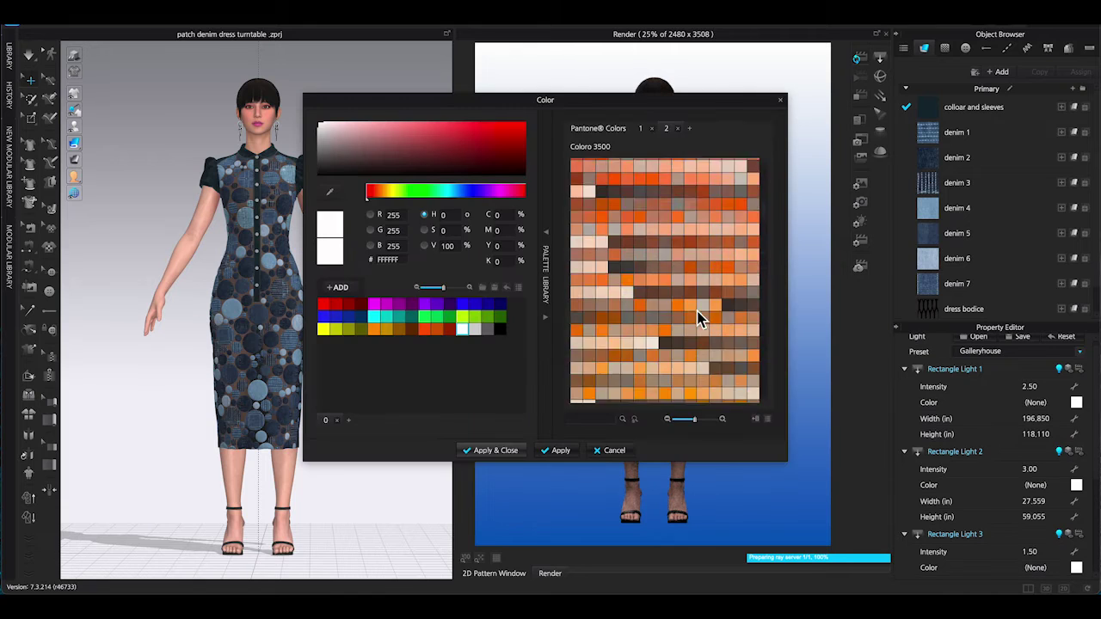
pyautogui.doubleClick(700, 315)
pyautogui.click(1077, 402)
pyautogui.scroll(-8, 754, 343)
pyautogui.click(754, 343)
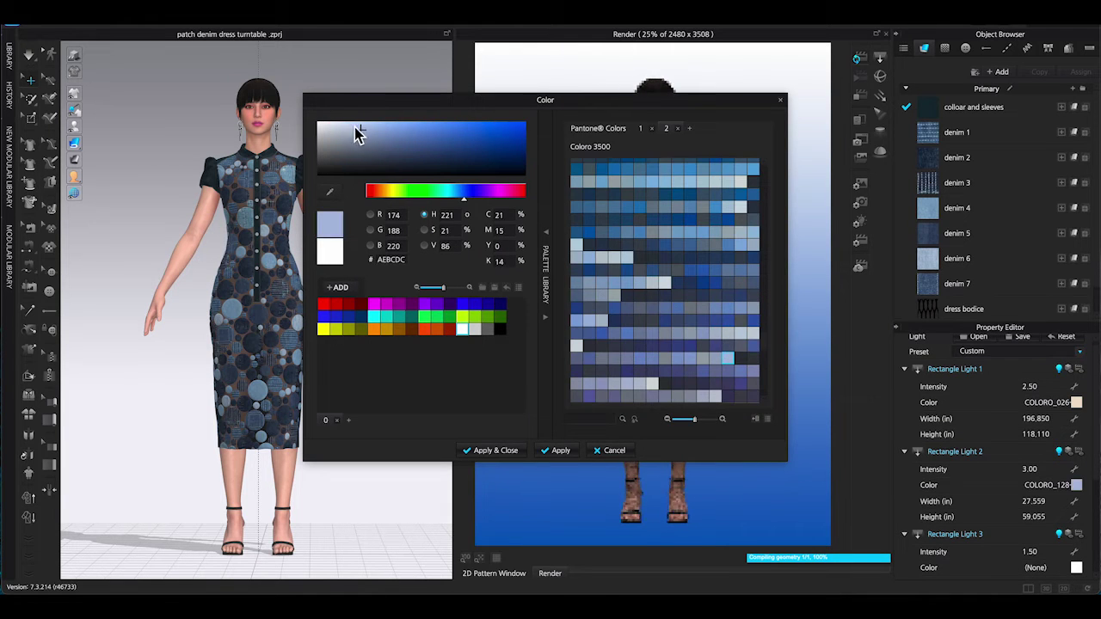
pyautogui.scroll(-5, 659, 393)
pyautogui.click(695, 290)
pyautogui.click(490, 450)
# Tint Rectangle Light 3 with a pale pink Coloro swatch and Rectangle Light 4 with a peach one
pyautogui.scroll(-1, 1095, 510)
pyautogui.click(1076, 526)
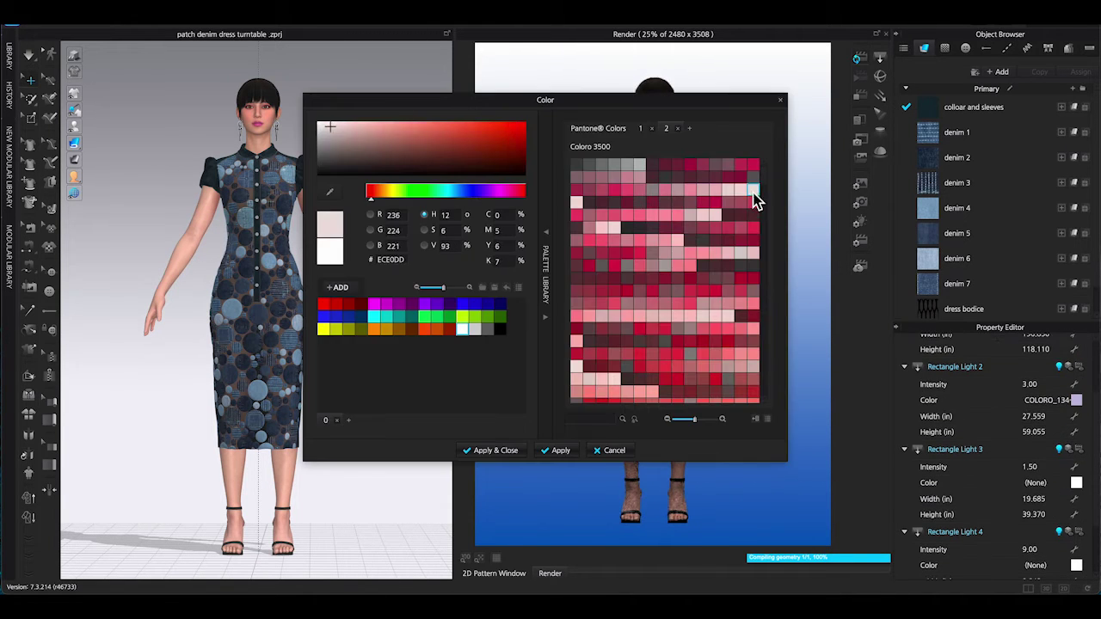
pyautogui.scroll(-5, 651, 197)
pyautogui.doubleClick(634, 233)
# Set the intensity of Rectangle Light 3 to 3 and of Rectangle Lights 2 and 1 to 5, and turn on the ground shadow
pyautogui.scroll(1, 1045, 428)
pyautogui.doubleClick(1030, 557)
pyautogui.write('3')
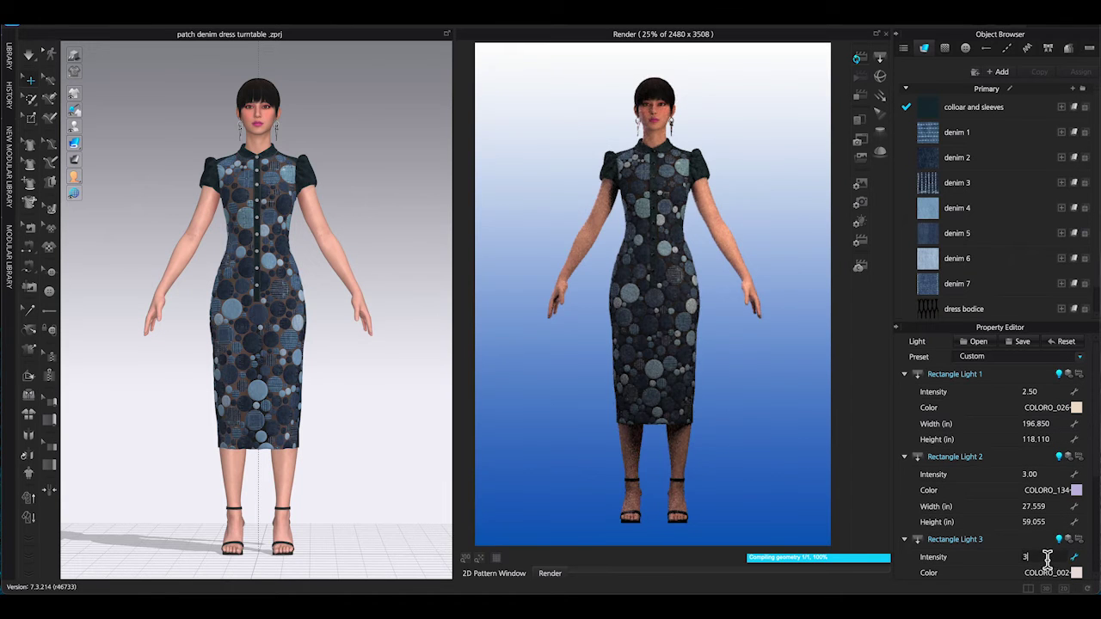
pyautogui.doubleClick(1030, 474)
pyautogui.write('5')
pyautogui.doubleClick(1030, 392)
pyautogui.write('5')
pyautogui.scroll(-2, 1007, 425)
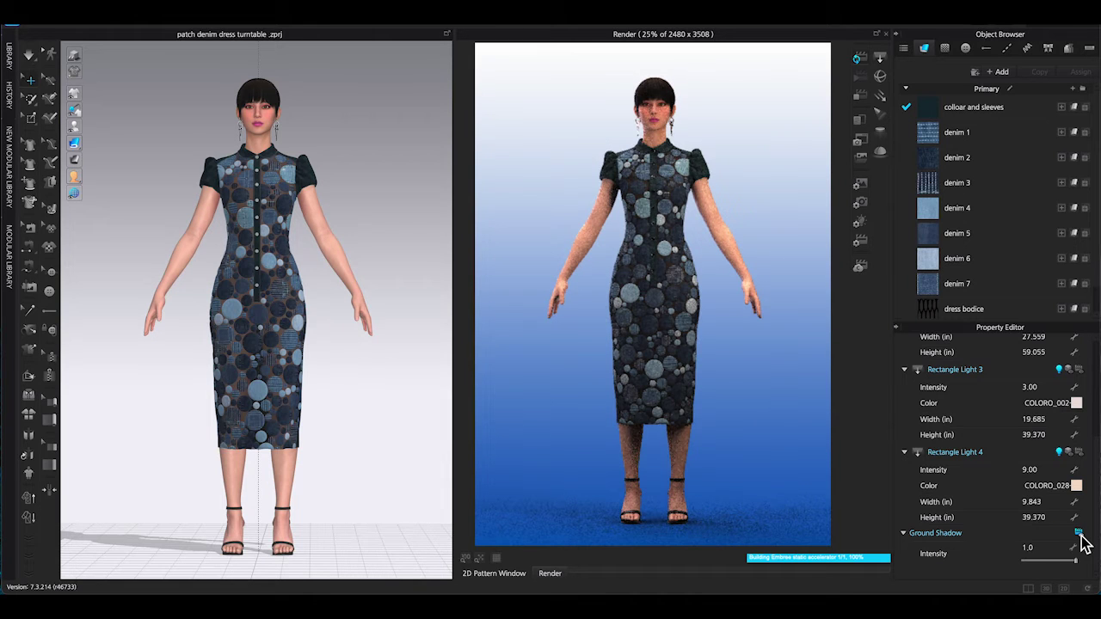
# Open the render properties and set the noise threshold to 0.016 and the maximum render time to 50 minutes
pyautogui.click(860, 248)
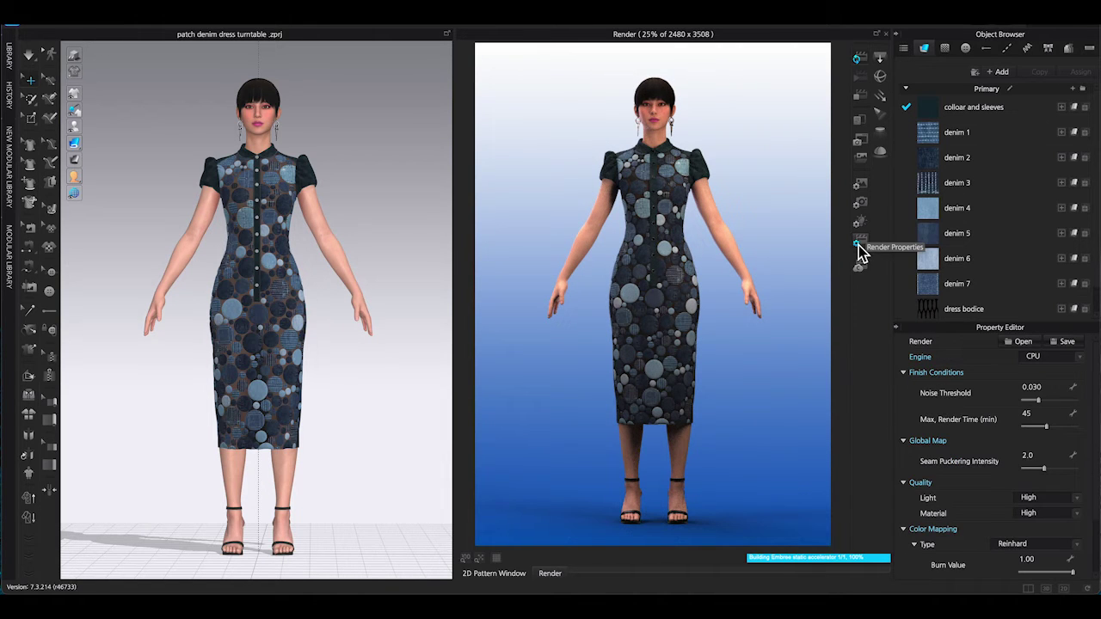
pyautogui.click(1051, 391)
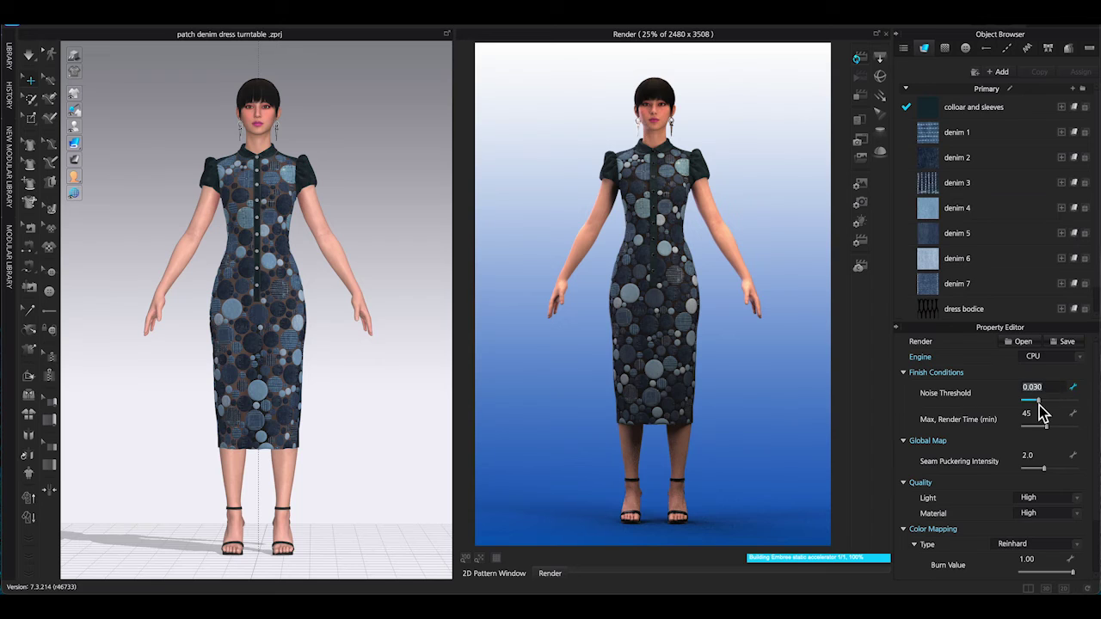
pyautogui.moveTo(1039, 404); pyautogui.dragTo(1033, 404)
pyautogui.moveTo(1047, 428); pyautogui.dragTo(1051, 428)
# Check the light quality options and set the render's material quality to Very High
pyautogui.click(1078, 500)
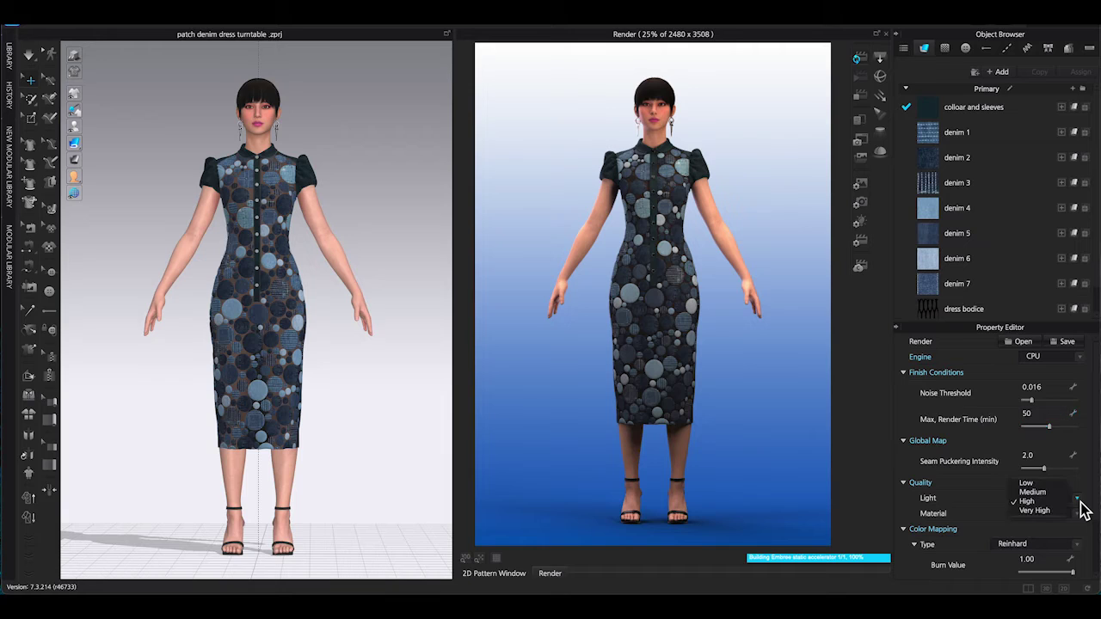
pyautogui.click(1080, 502)
pyautogui.click(1079, 514)
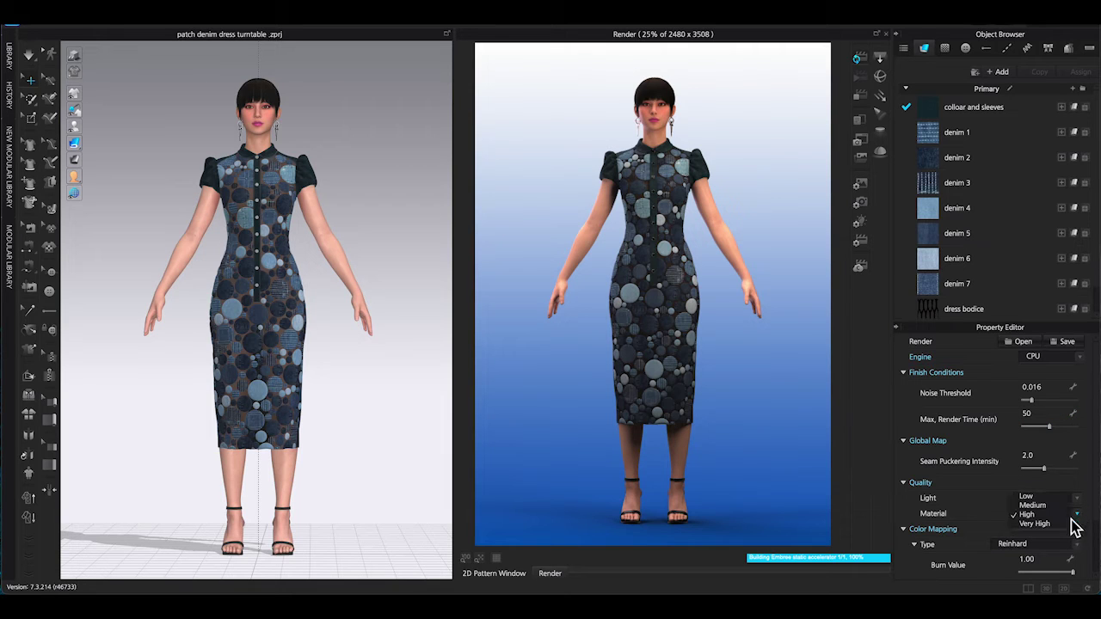
pyautogui.click(1047, 524)
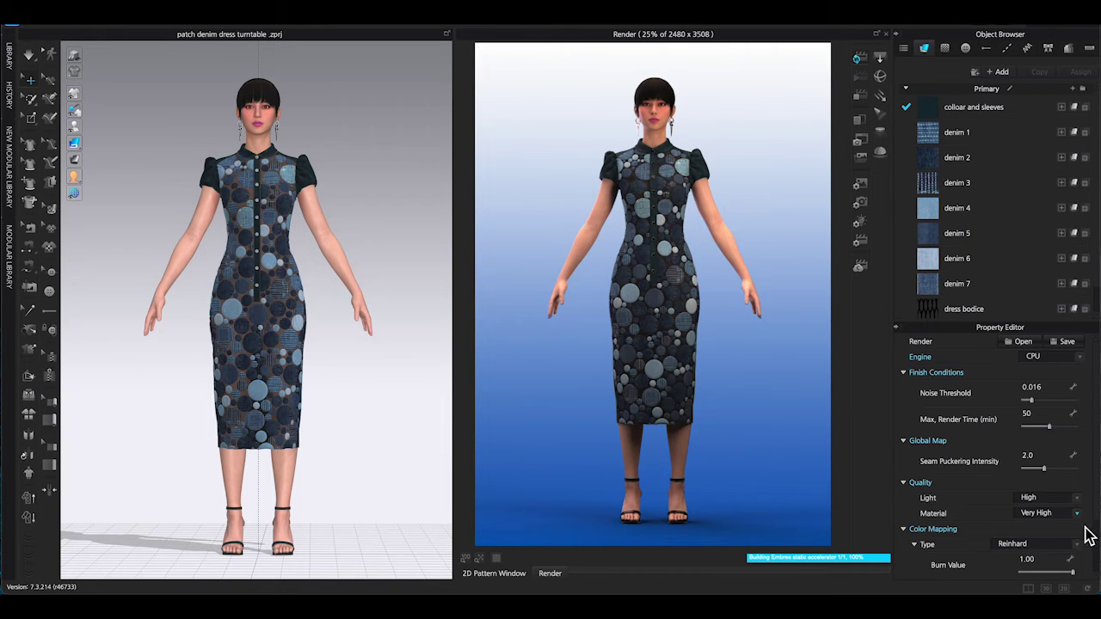
pyautogui.scroll(-3, 1082, 533)
pyautogui.scroll(3, 1081, 533)
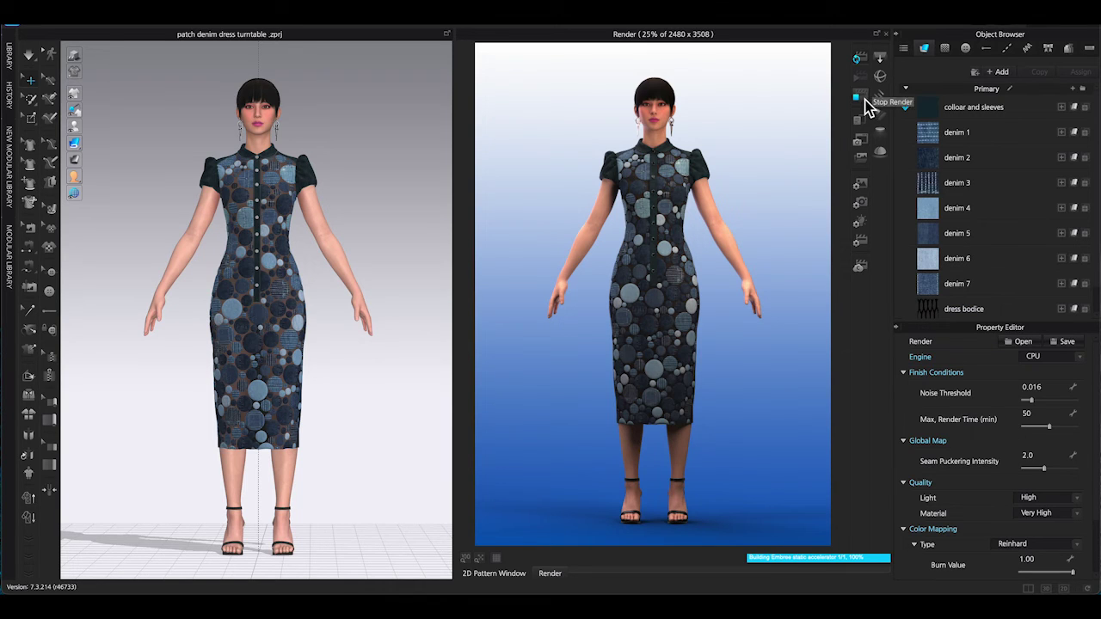
# Stop the interactive render and start the final turntable render
pyautogui.click(868, 103)
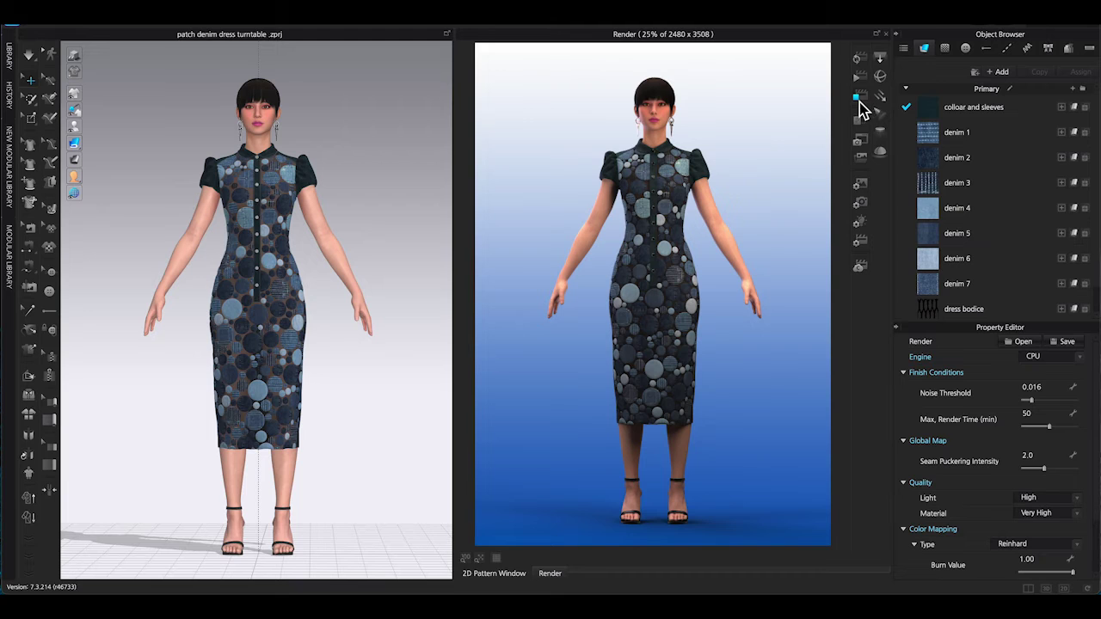
pyautogui.click(860, 77)
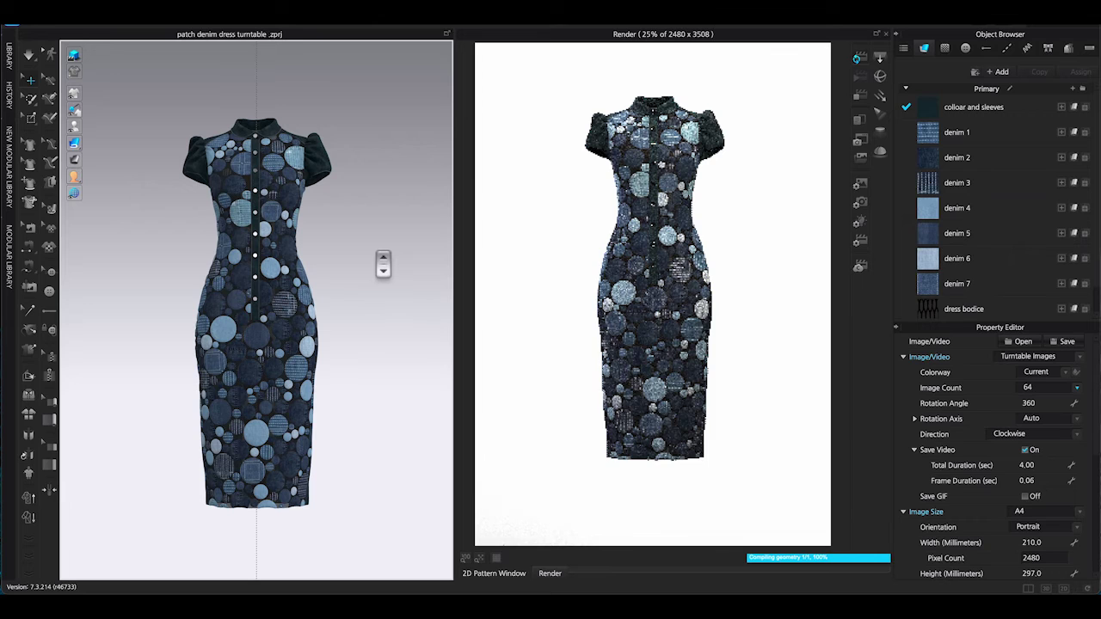
# Turn off video saving for the dress-only turntable and make the render's background transparent
pyautogui.scroll(-2, 1000, 383)
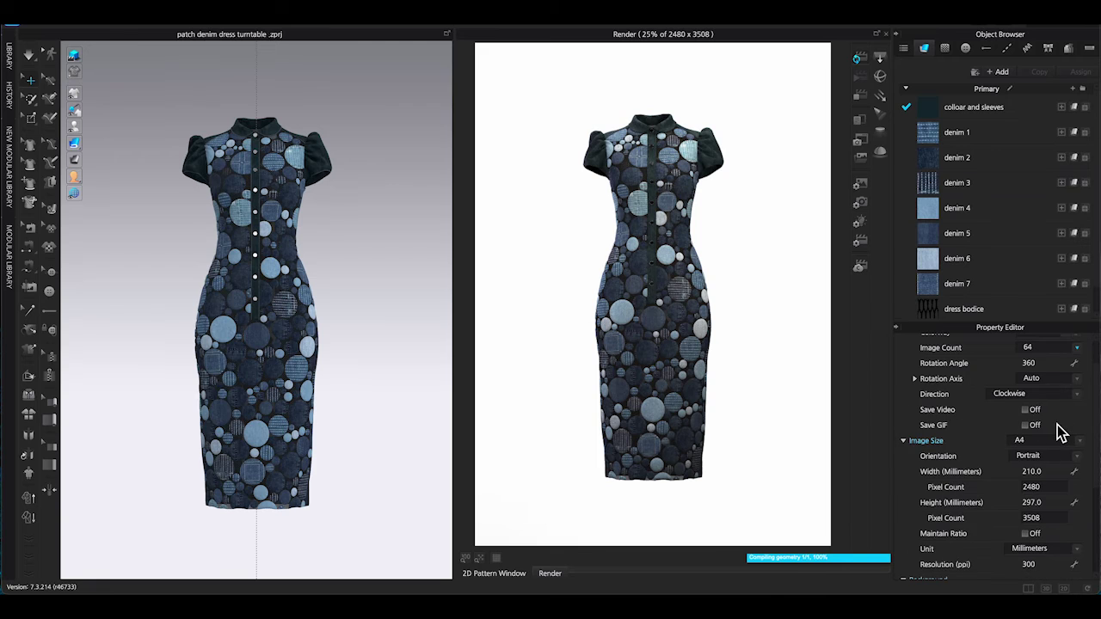
pyautogui.scroll(-8, 1060, 433)
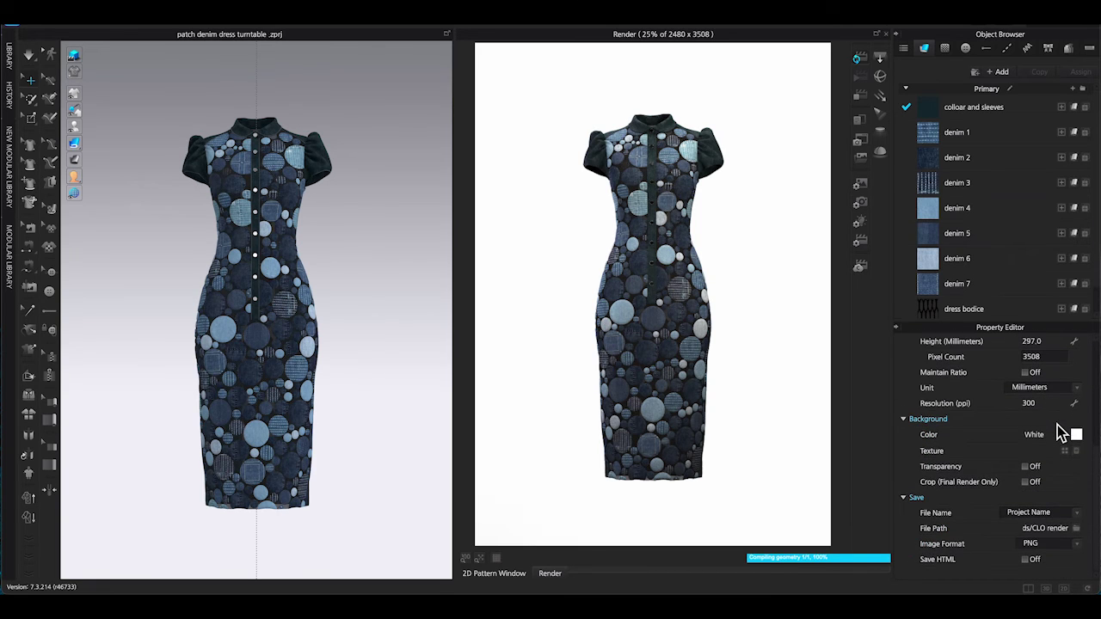
pyautogui.click(1026, 467)
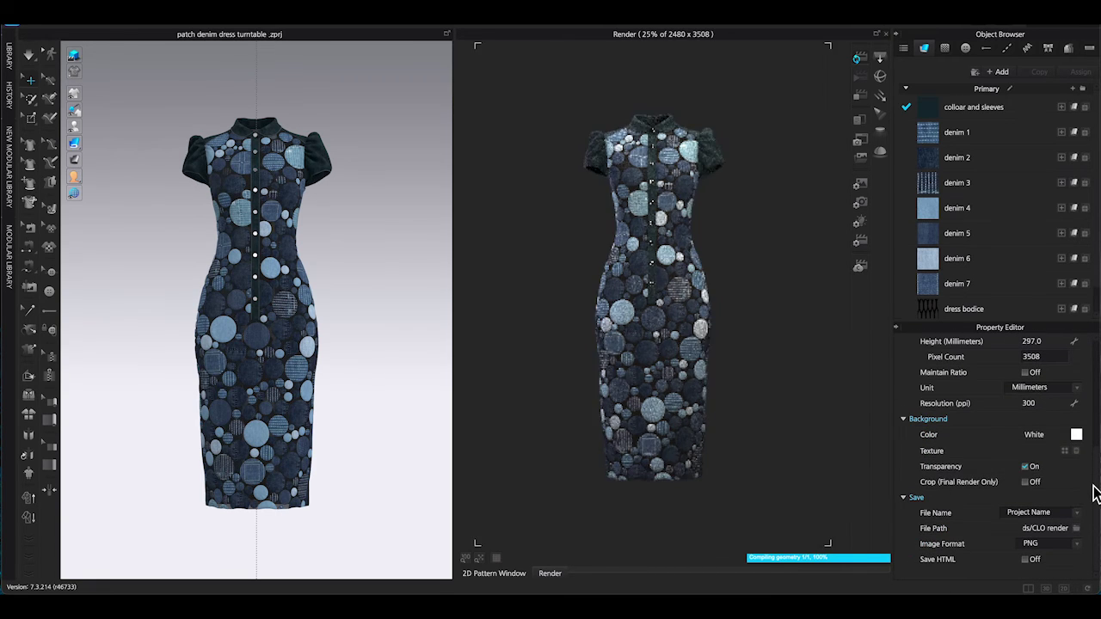
pyautogui.scroll(4, 1014, 457)
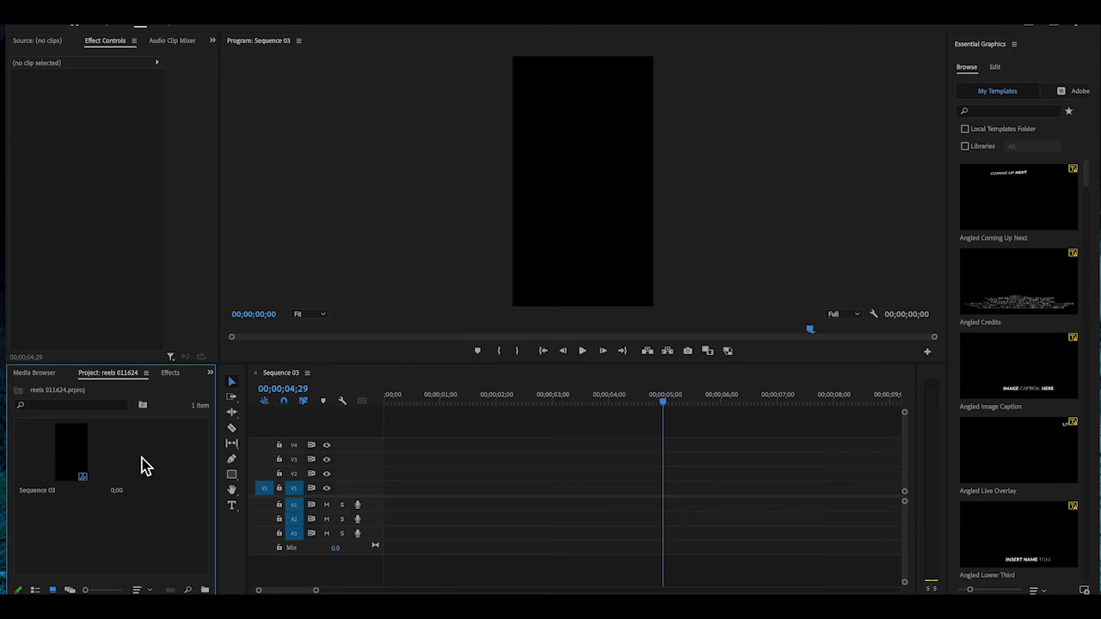
# Switch to Premiere Pro and import the rendered dress frames as an image sequence, starting from patch denim dress 5_0.png
pyautogui.rightClick(138, 453)
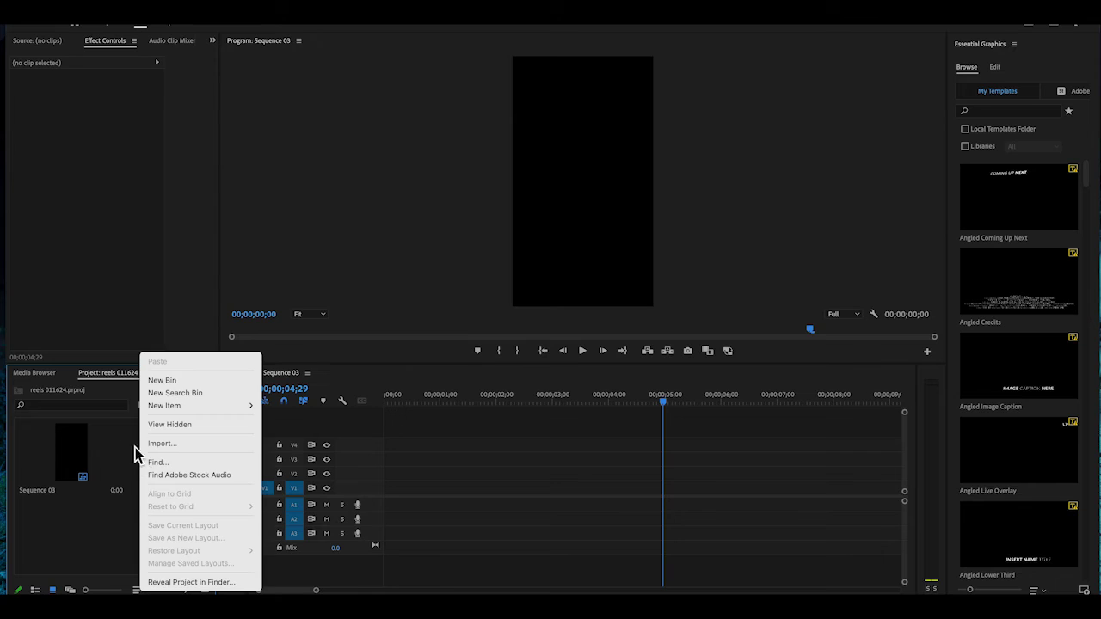
pyautogui.click(187, 445)
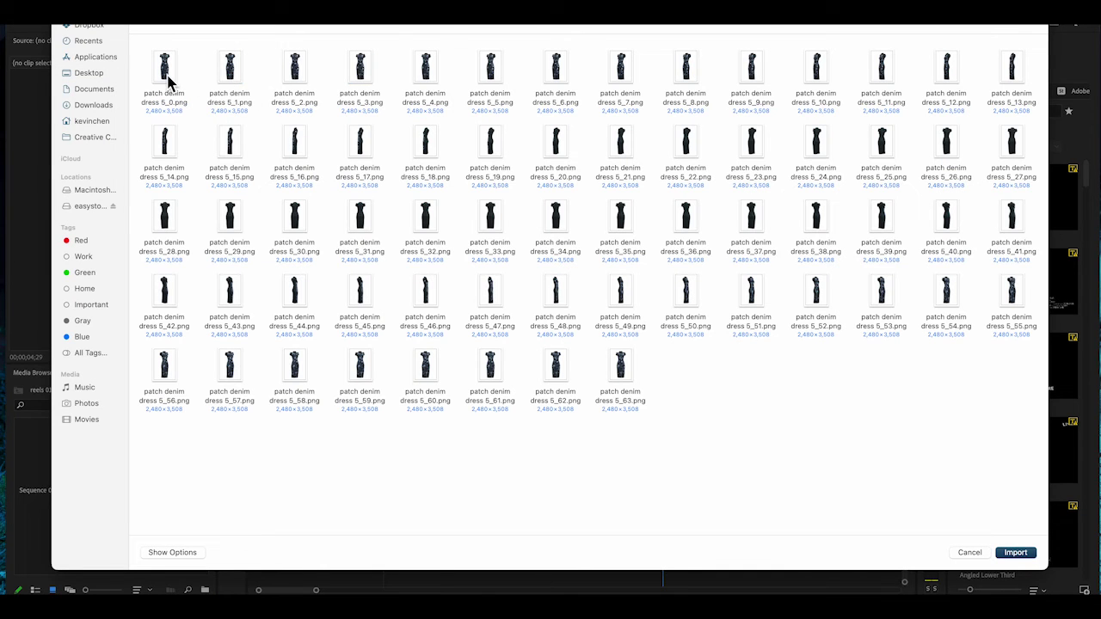
pyautogui.click(168, 81)
pyautogui.click(172, 553)
pyautogui.click(557, 524)
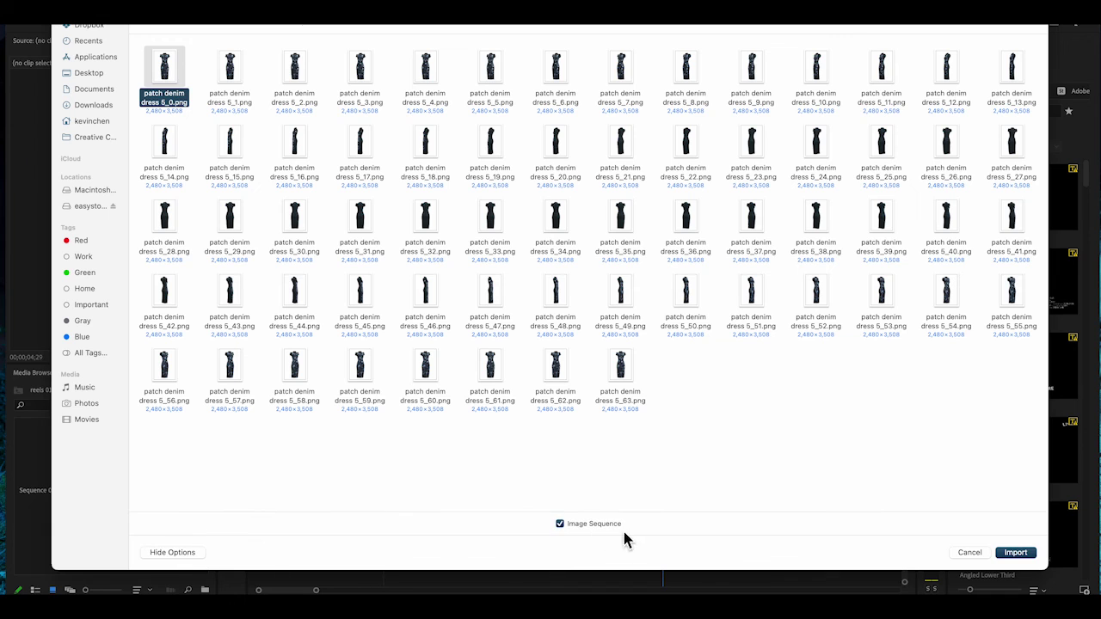
pyautogui.click(1016, 553)
# Place the dress image sequence at the start of Sequence 03, keep the existing sequence settings and set the clip to the frame size
pyautogui.moveTo(177, 443); pyautogui.dragTo(419, 487)
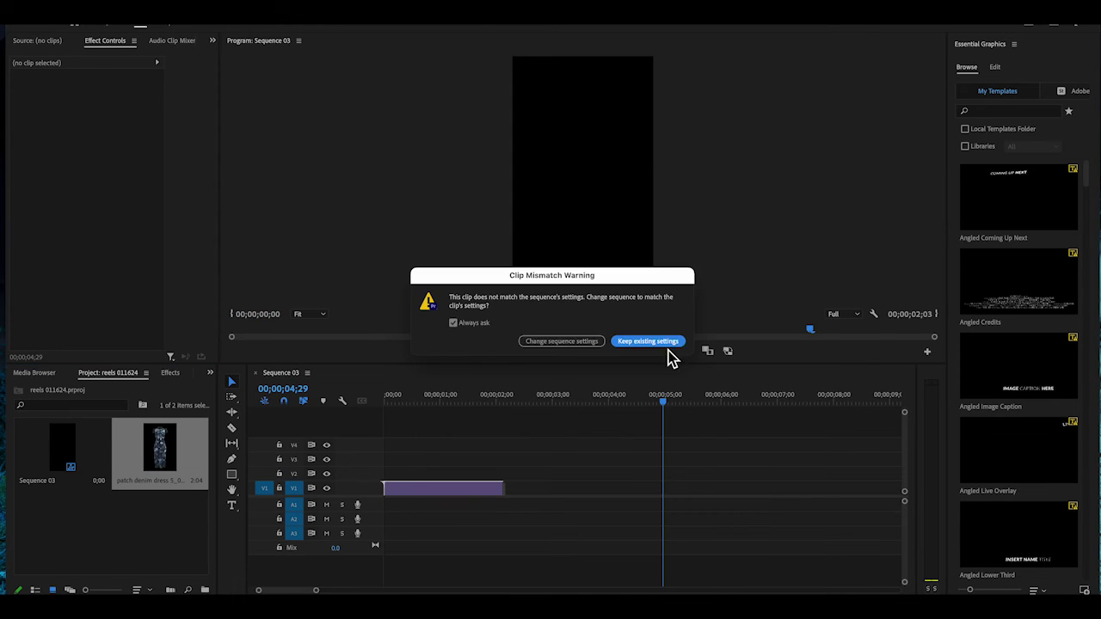
pyautogui.click(654, 342)
pyautogui.rightClick(465, 488)
pyautogui.click(472, 478)
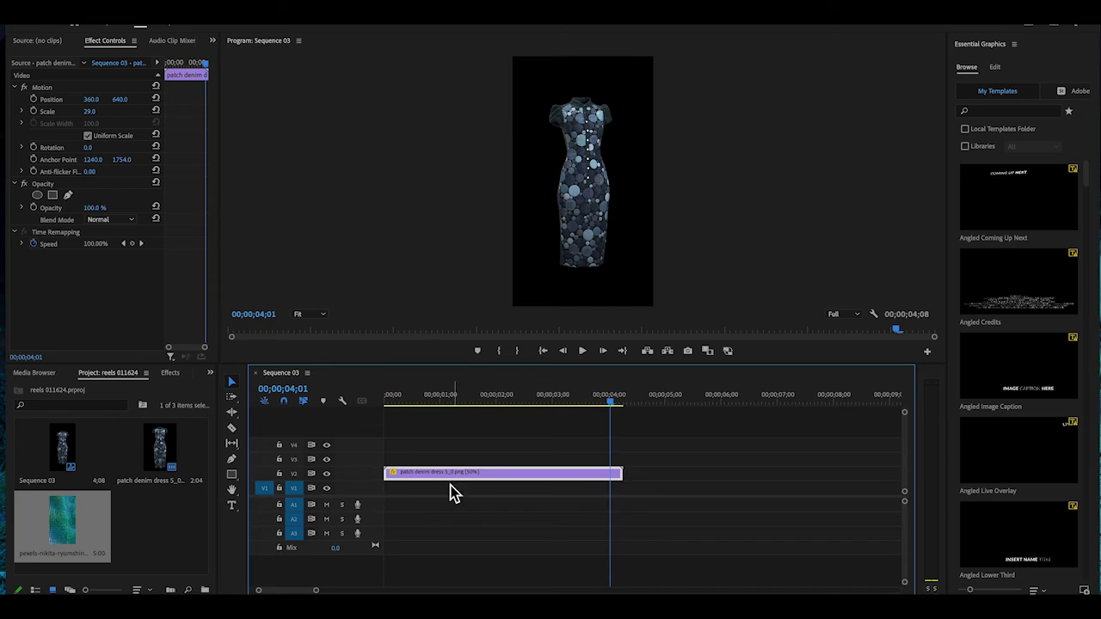
# Add the teal background video on track V1 beneath the dress clip and set it to the frame size
pyautogui.moveTo(61, 522); pyautogui.dragTo(394, 499)
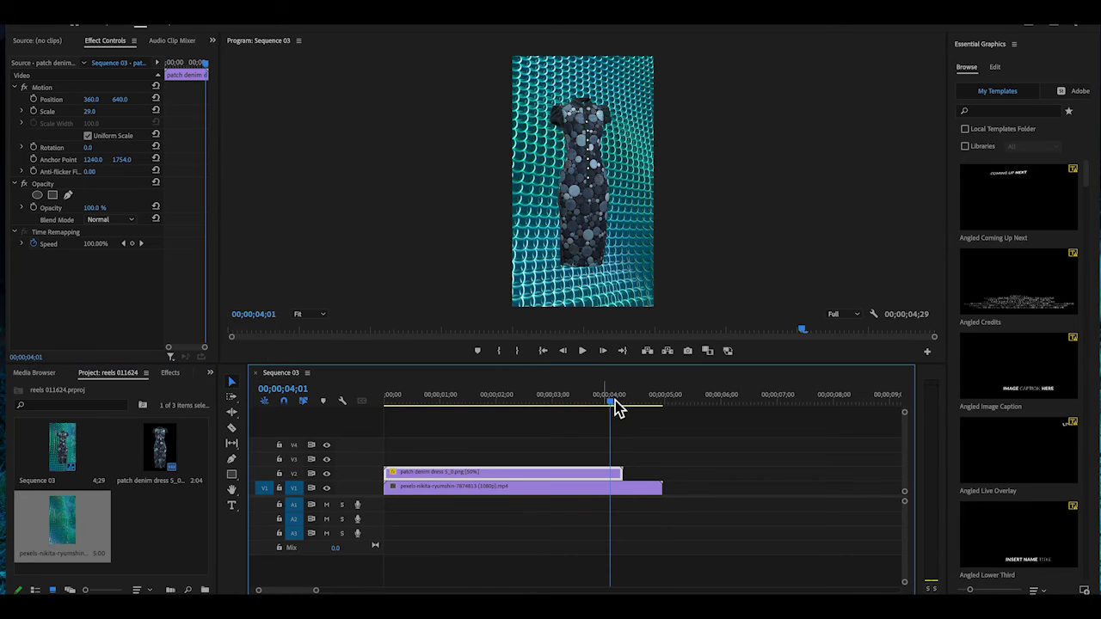
pyautogui.moveTo(616, 409); pyautogui.dragTo(418, 404)
pyautogui.click(545, 502)
pyautogui.rightClick(548, 501)
pyautogui.click(538, 458)
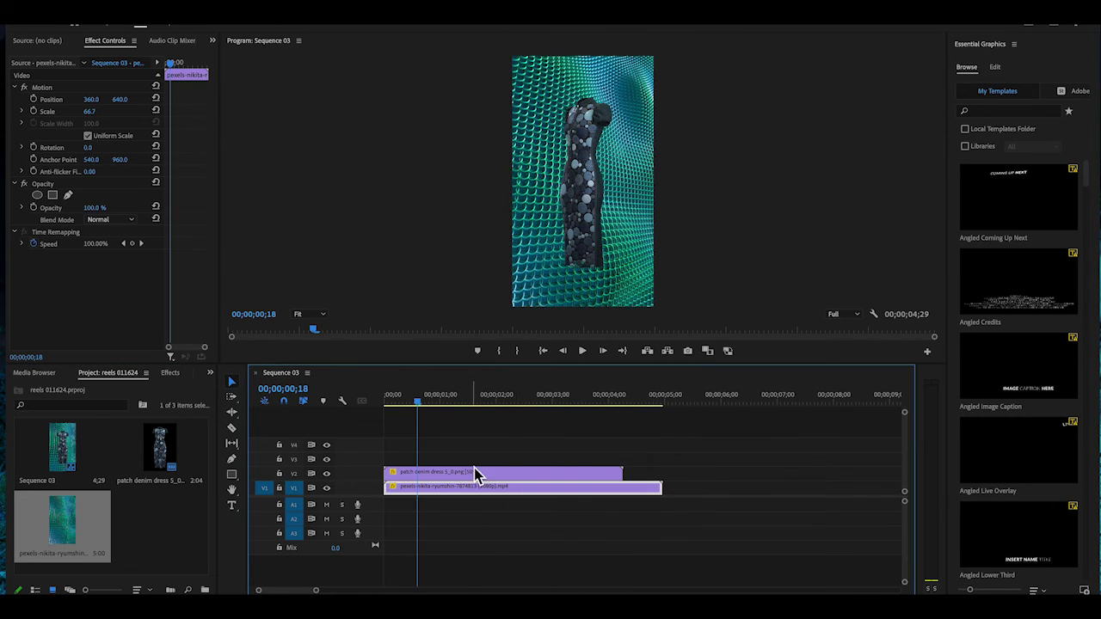
# Enlarge the dress clip on track V2 to a scale of 35
pyautogui.click(474, 478)
pyautogui.moveTo(90, 111); pyautogui.dragTo(134, 129)
# Cut the background video at the end of the dress clip and delete the excess piece
pyautogui.press('c')
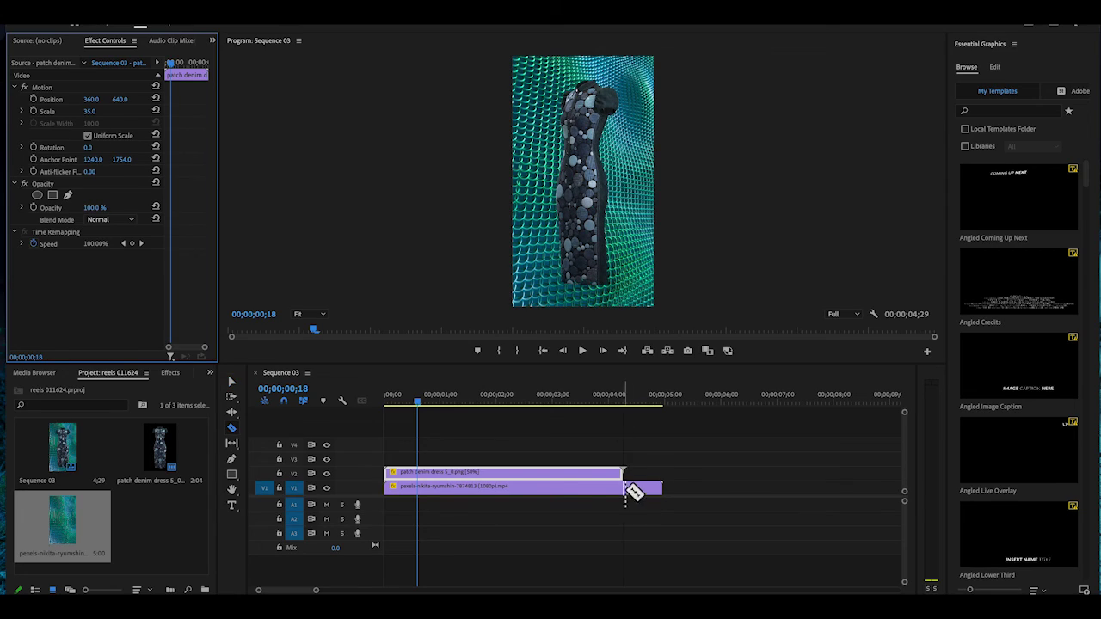
pyautogui.click(624, 487)
pyautogui.click(231, 385)
pyautogui.click(643, 487)
pyautogui.press('Delete')
pyautogui.click(606, 491)
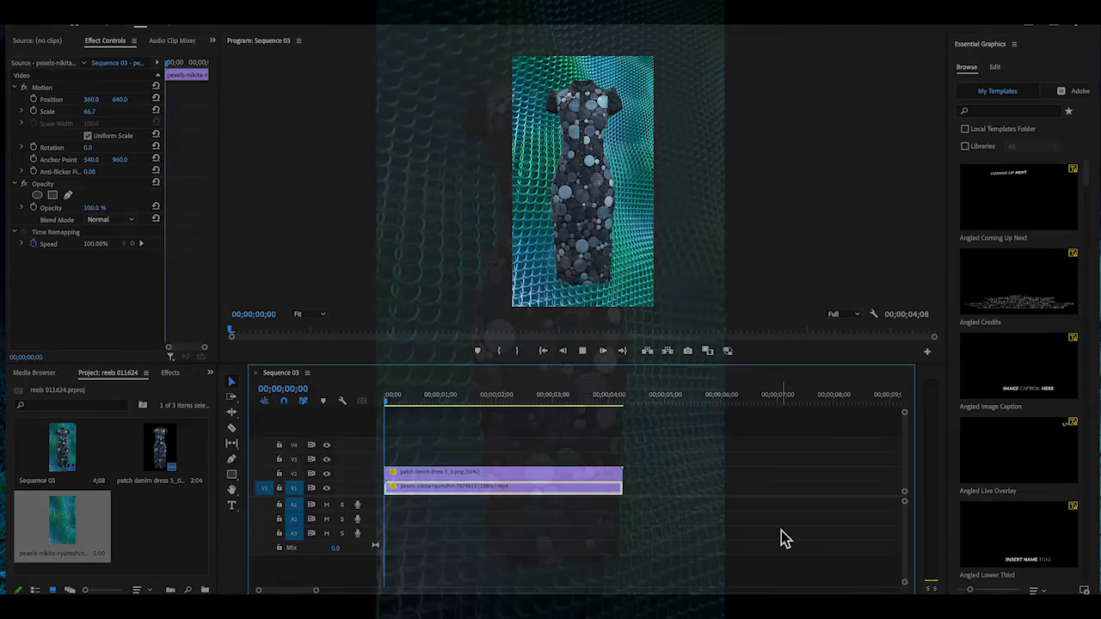